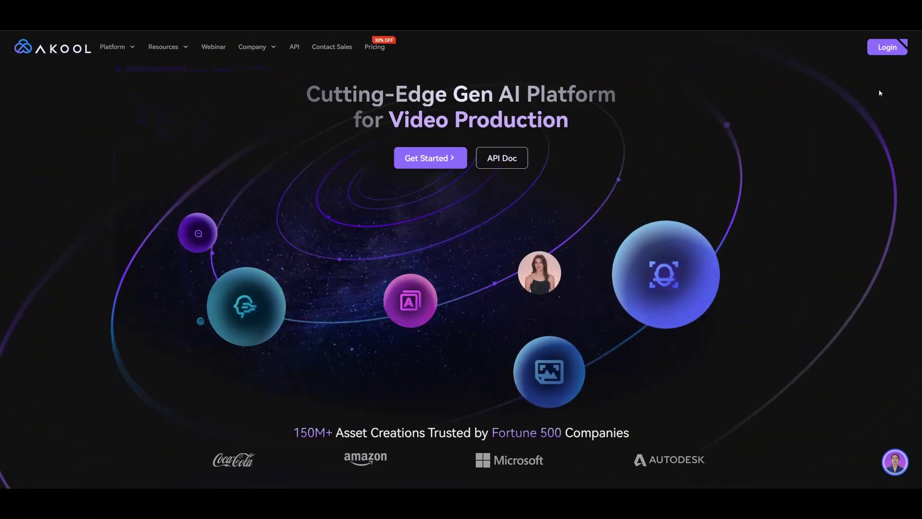
Sign in to Akool with a Google account and go to the AI tools list
click(887, 47)
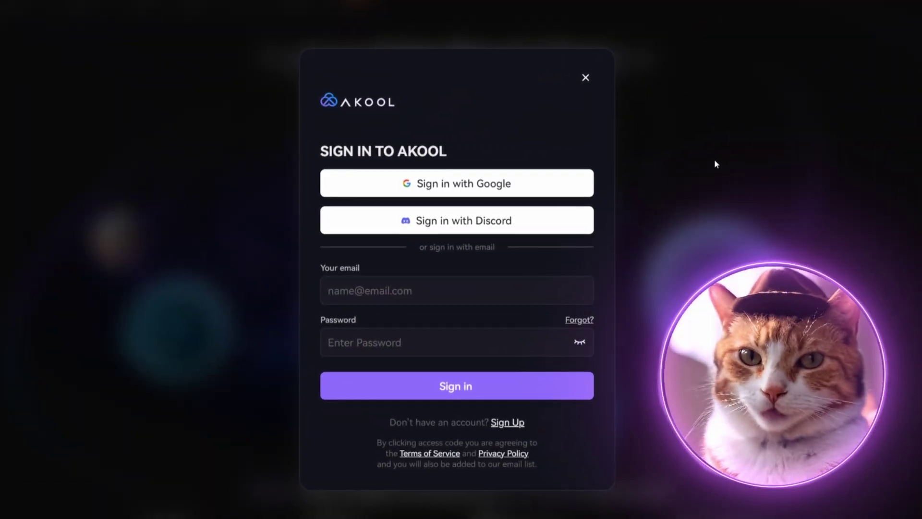
click(551, 194)
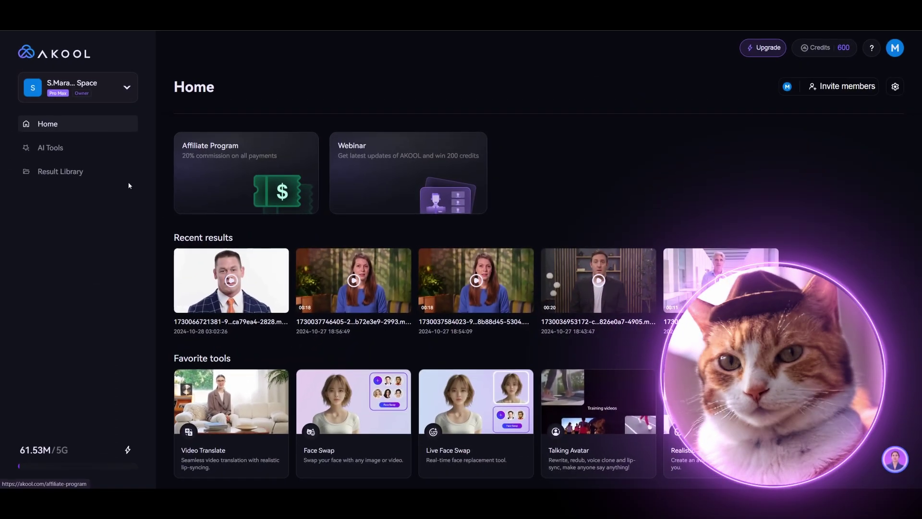
click(99, 148)
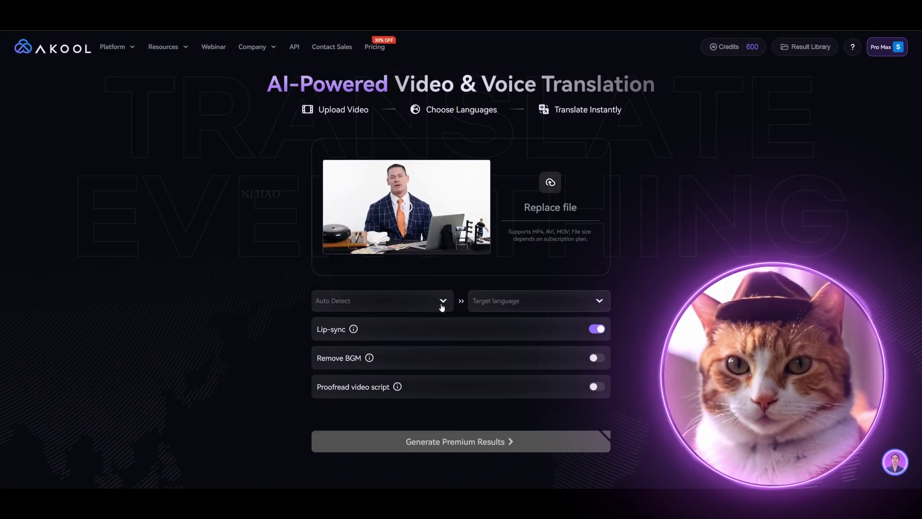
Choose English as the source language and German as the target language
click(442, 307)
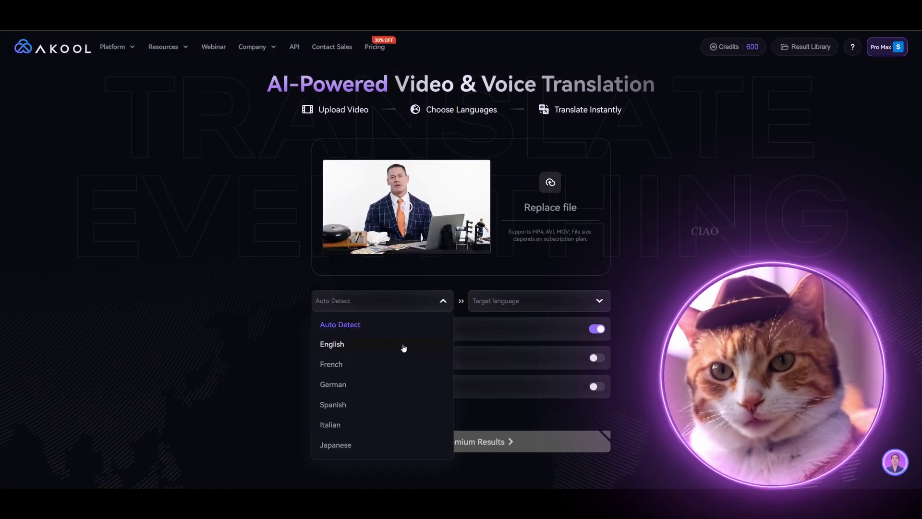
click(385, 347)
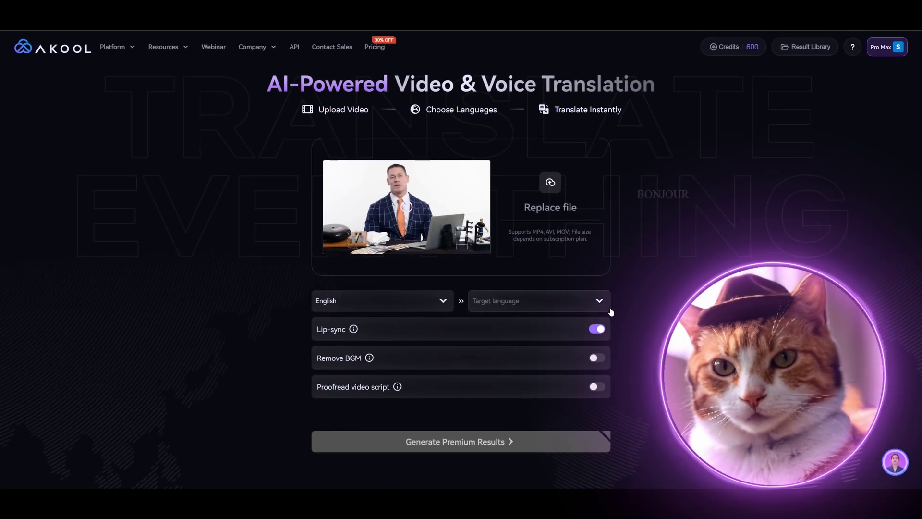
click(595, 306)
scroll(581, 346, down, 10)
scroll(558, 365, down, 3)
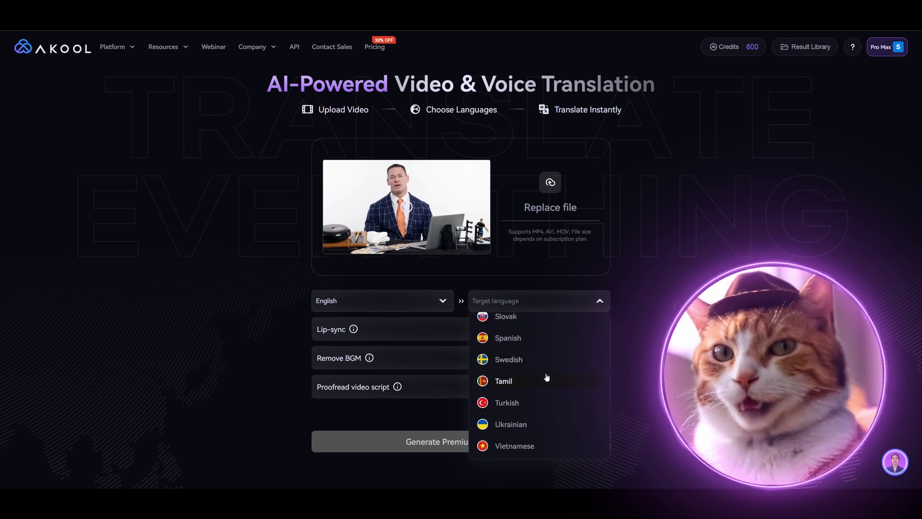
scroll(552, 396, up, 3)
scroll(556, 395, up, 10)
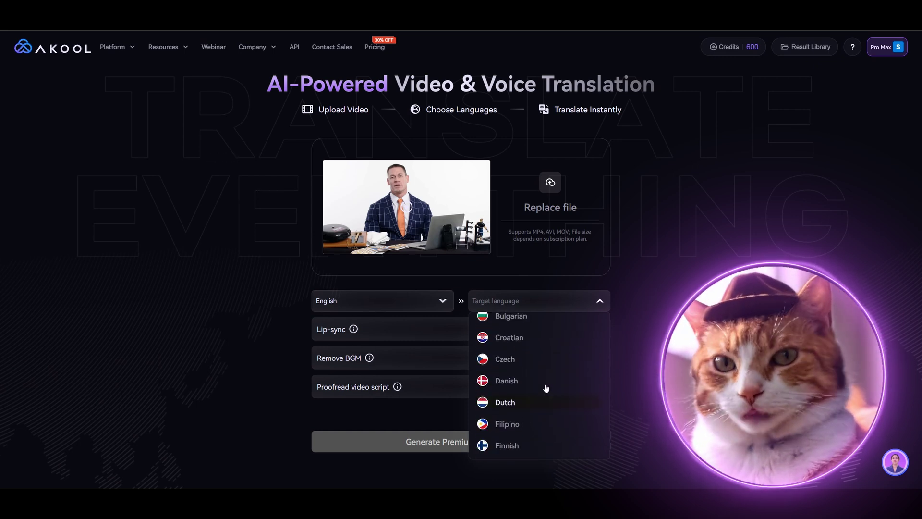
scroll(548, 397, down, 3)
click(538, 385)
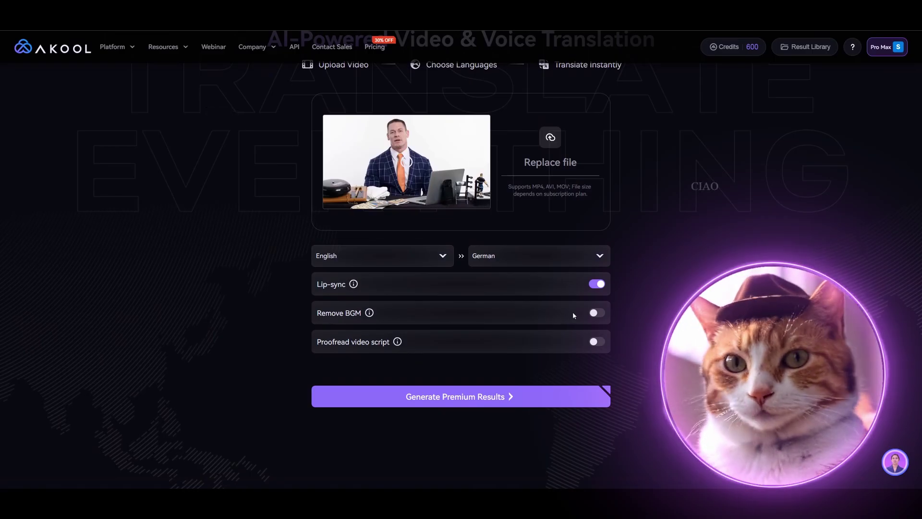
scroll(632, 324, up, 1)
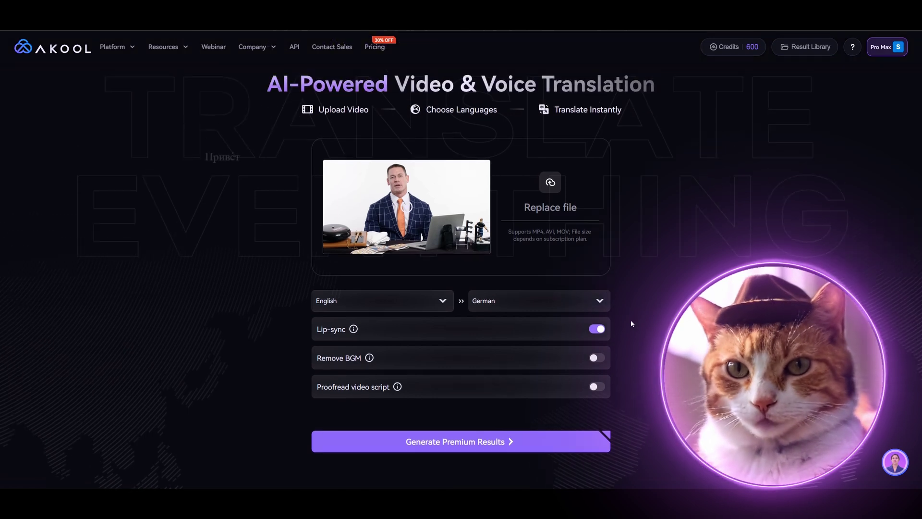
scroll(632, 324, down, 1)
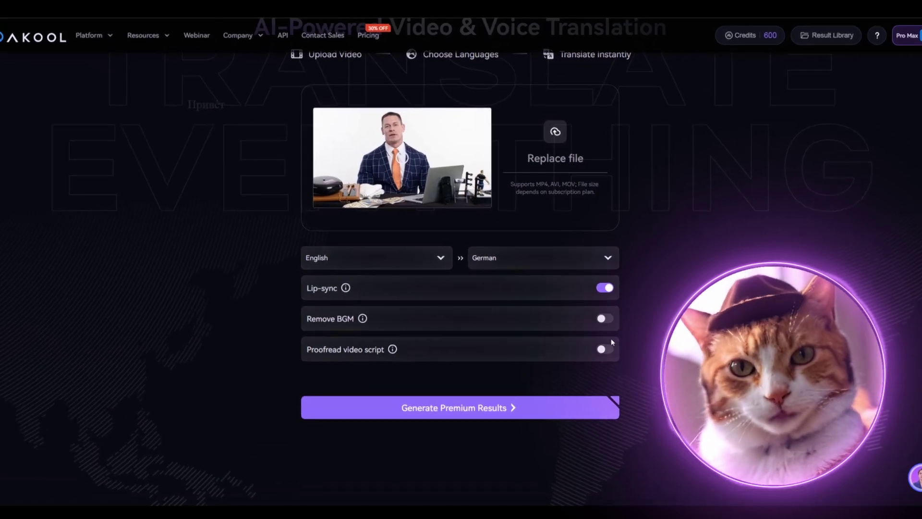
Enable Remove BGM and Proofread video script, then generate the premium German translation
click(601, 319)
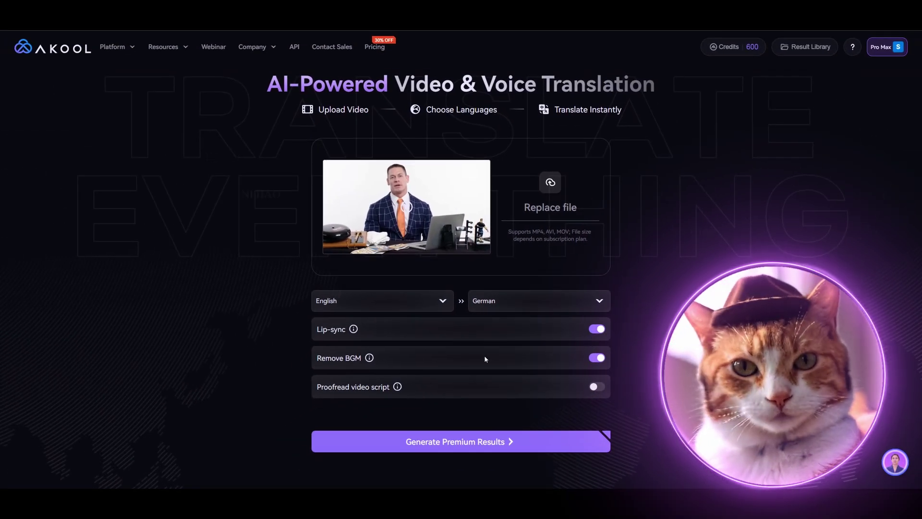
scroll(483, 365, down, 1)
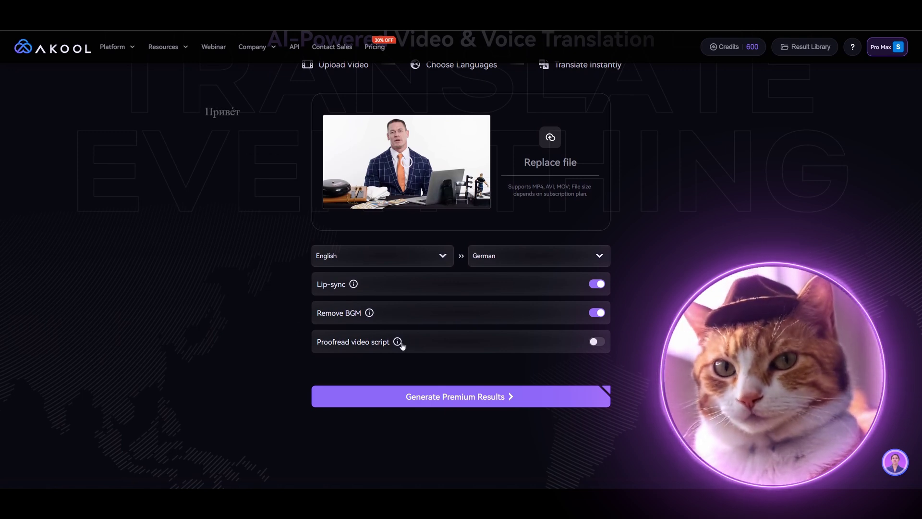
mouse_move(401, 343)
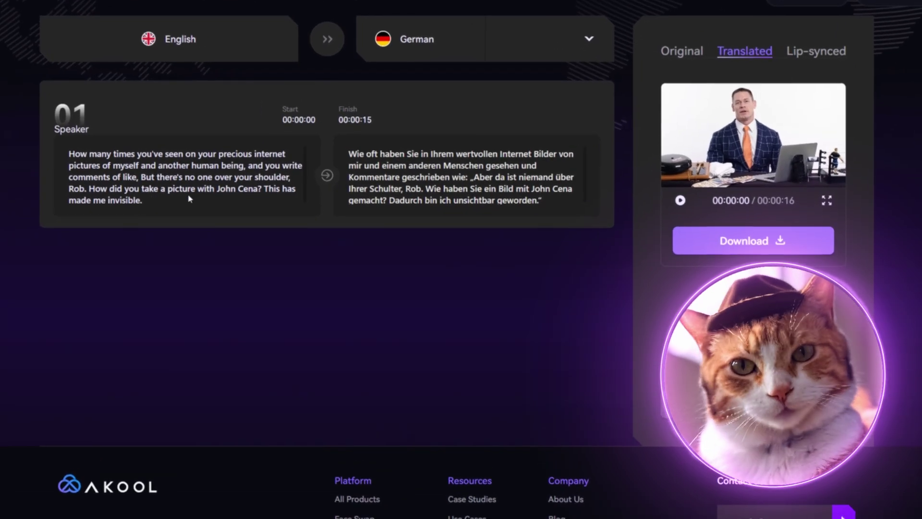
click(497, 187)
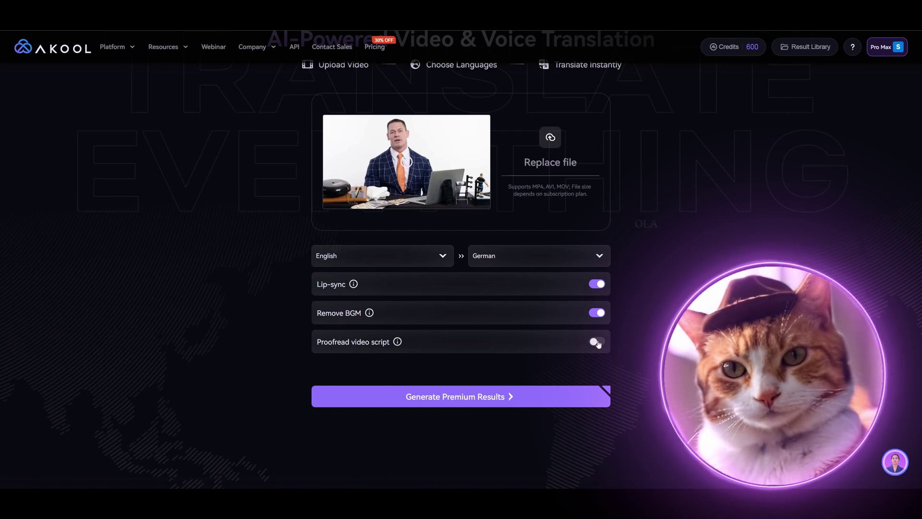
click(597, 342)
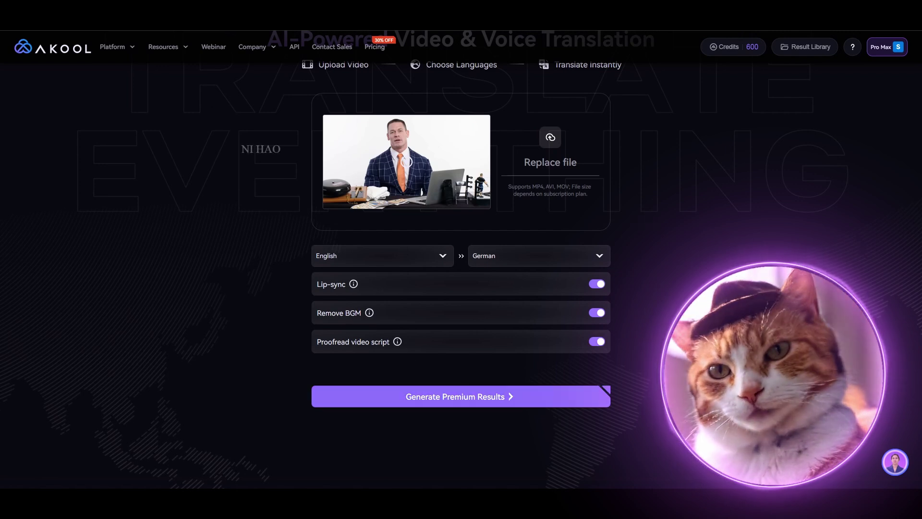
click(488, 399)
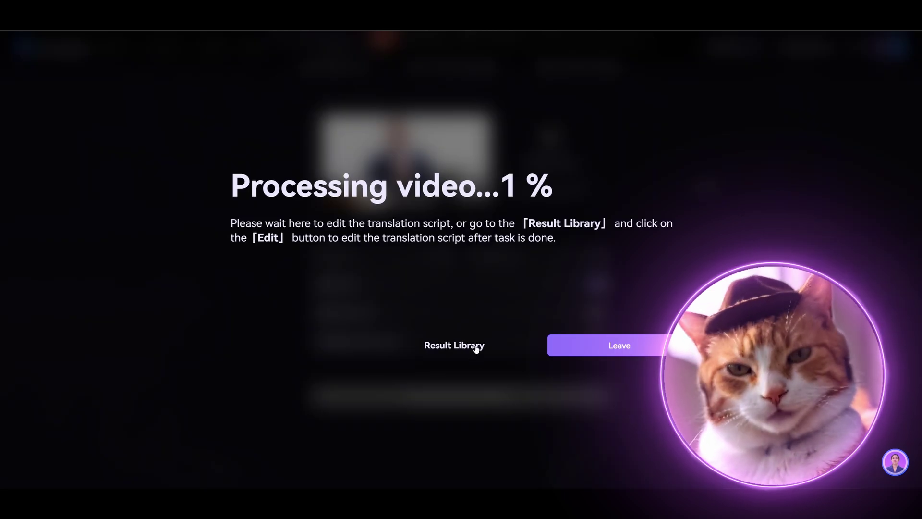
Switch to the Result Library while the German lip-synced video processes
click(469, 346)
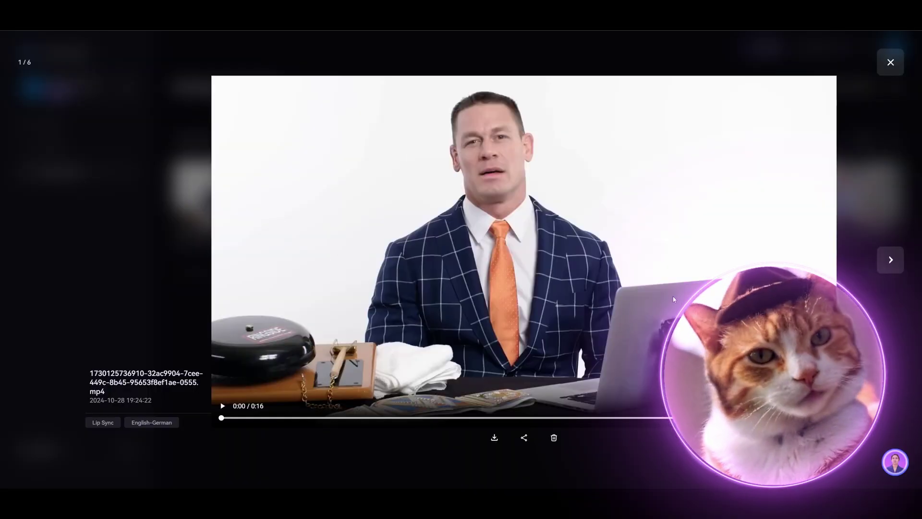
Request an extra Ukrainian translation of the newest video and submit it
click(893, 62)
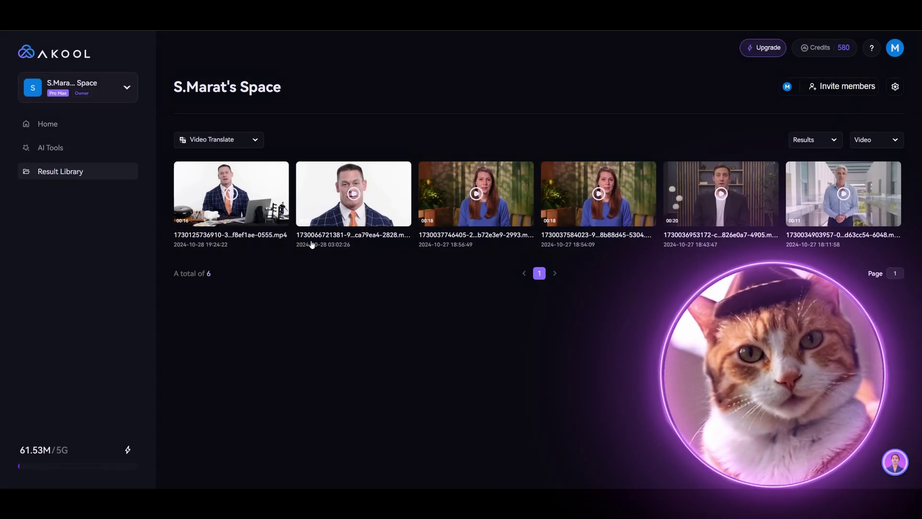
click(281, 169)
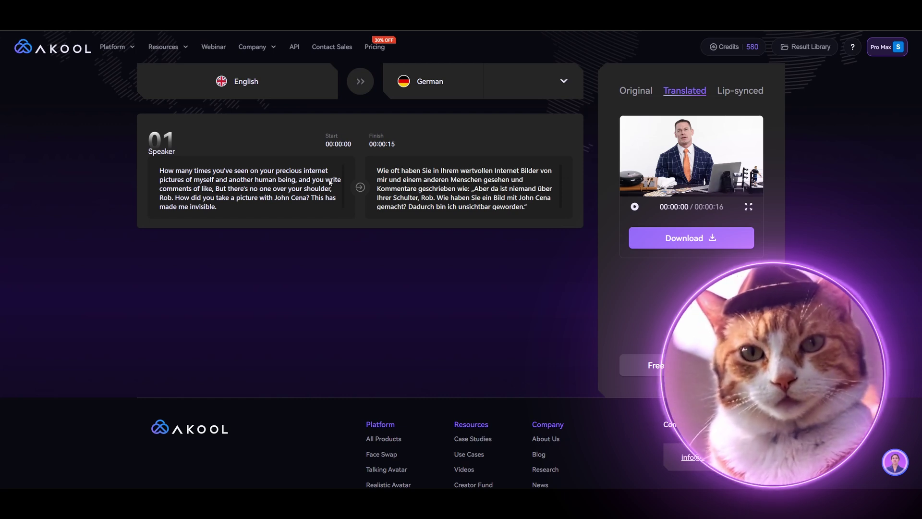
click(505, 80)
scroll(498, 151, down, 10)
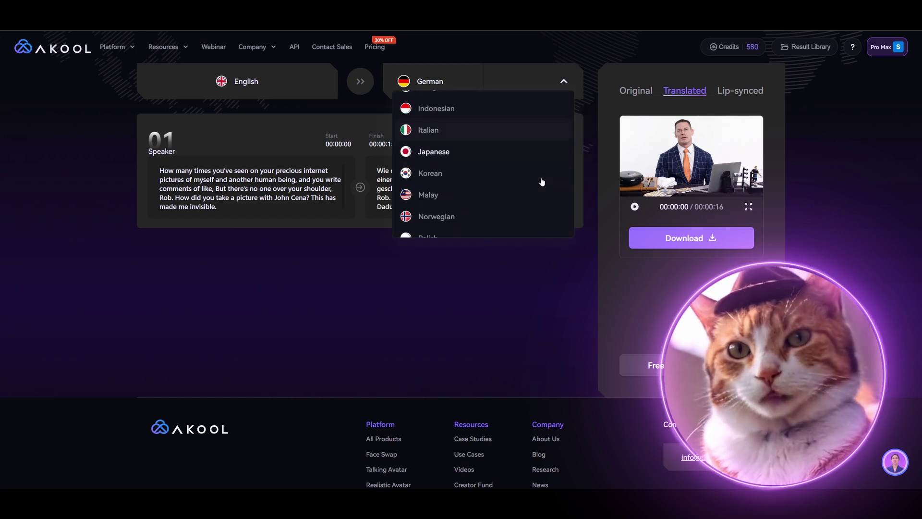
scroll(478, 208, up, 10)
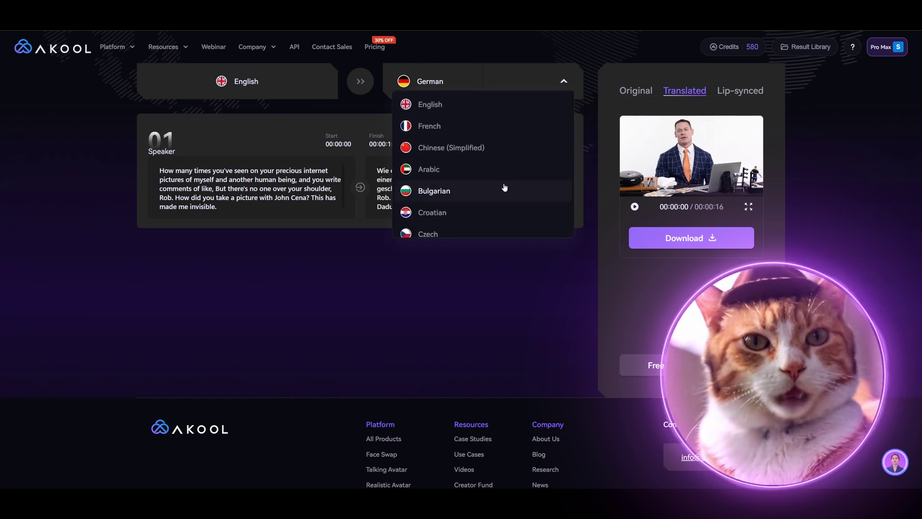
scroll(512, 178, down, 10)
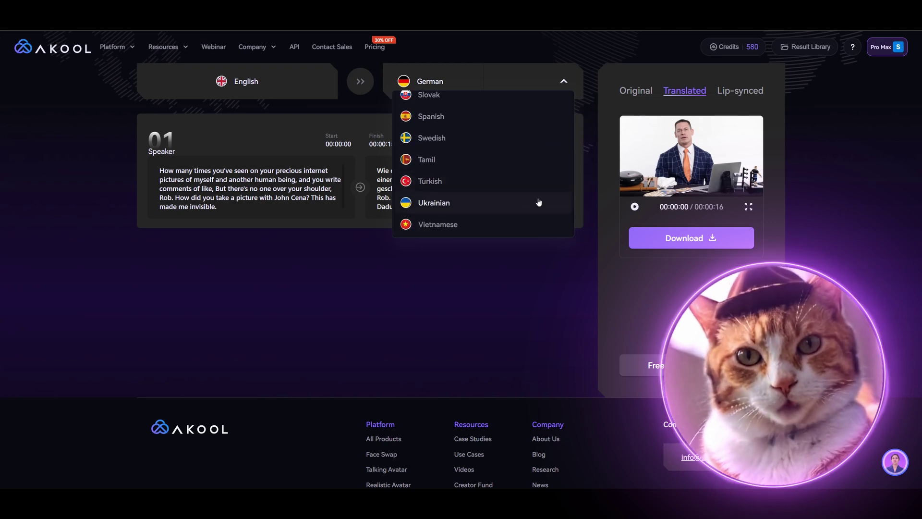
click(485, 203)
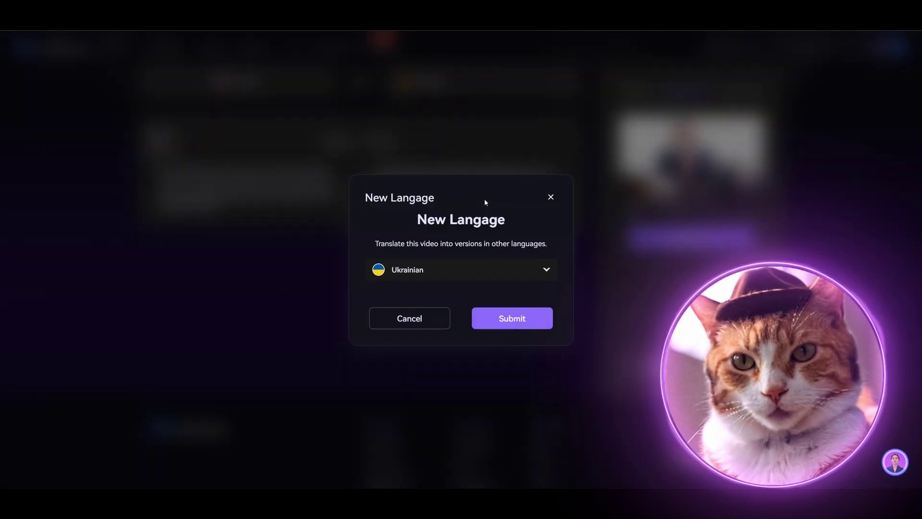
click(510, 319)
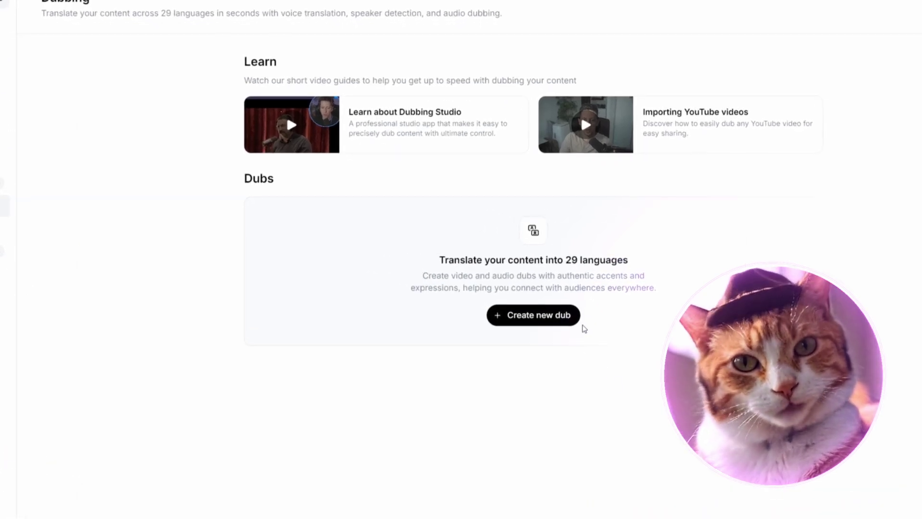
Start a new dub named 'cena' translating English to Japanese
click(560, 314)
text(cena)
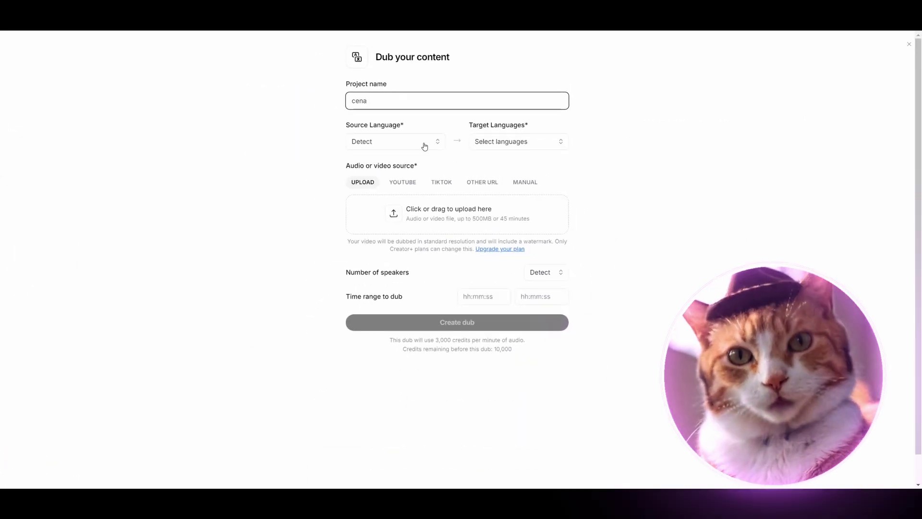
click(425, 145)
click(416, 177)
click(533, 147)
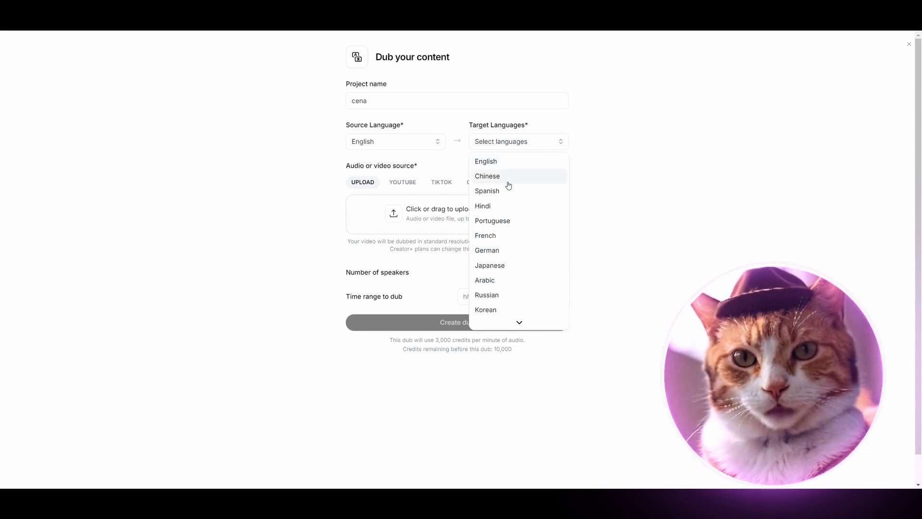
click(495, 265)
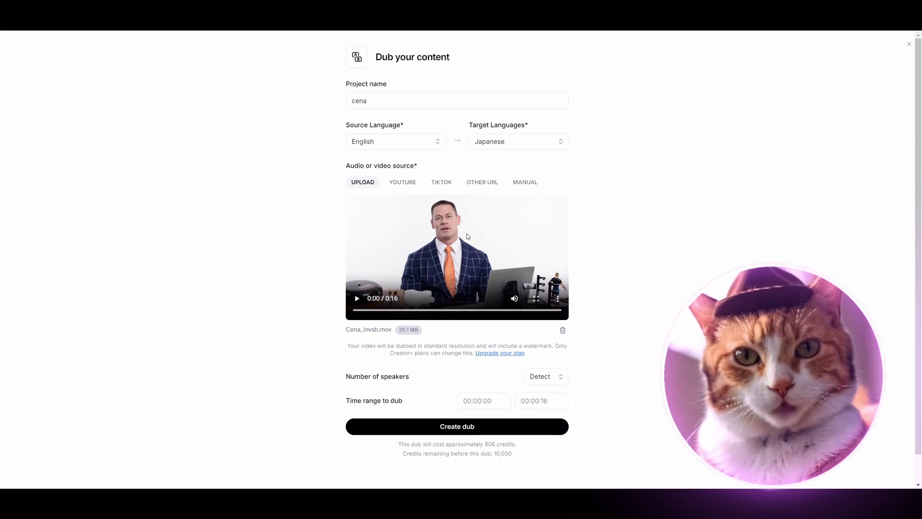
Set the number of speakers to 1 and create the Japanese dub
scroll(618, 261, down, 1)
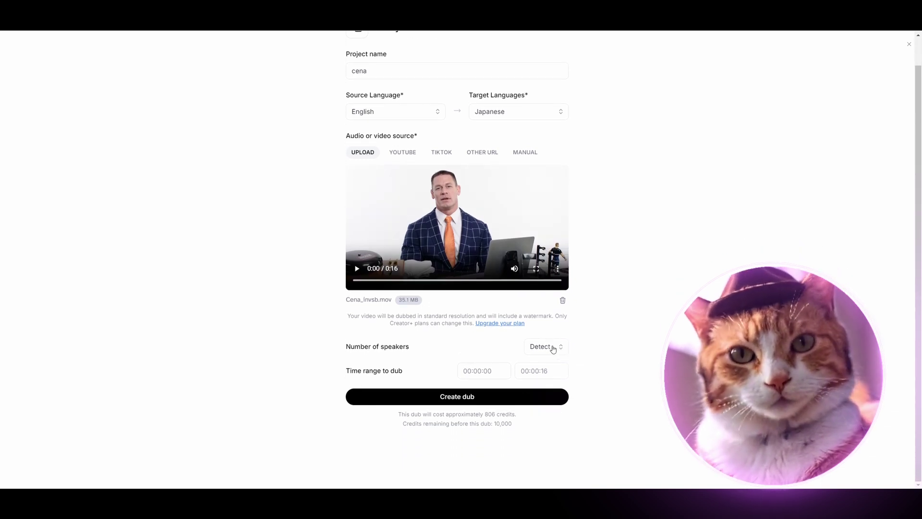
click(553, 347)
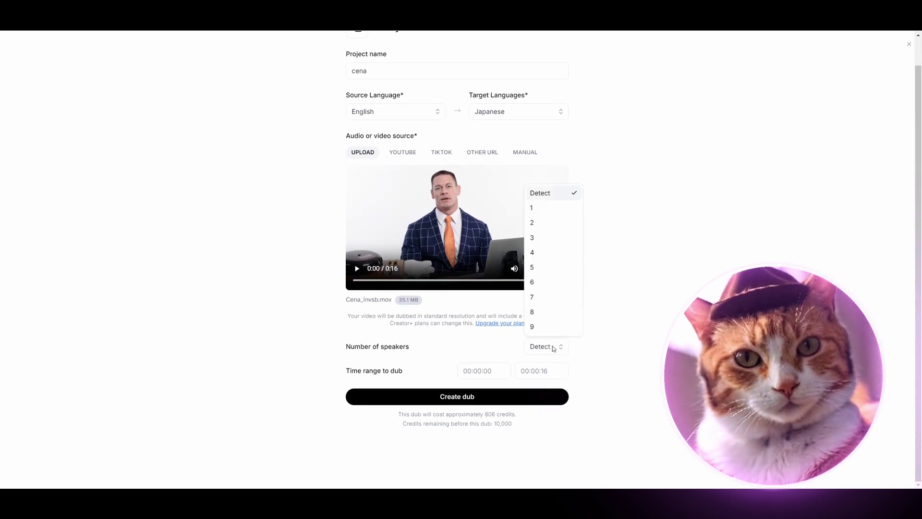
click(561, 219)
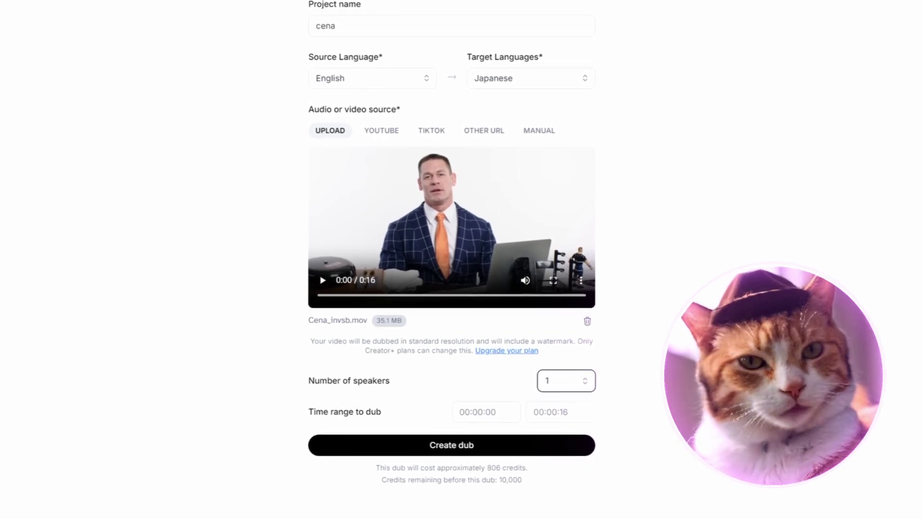
click(471, 446)
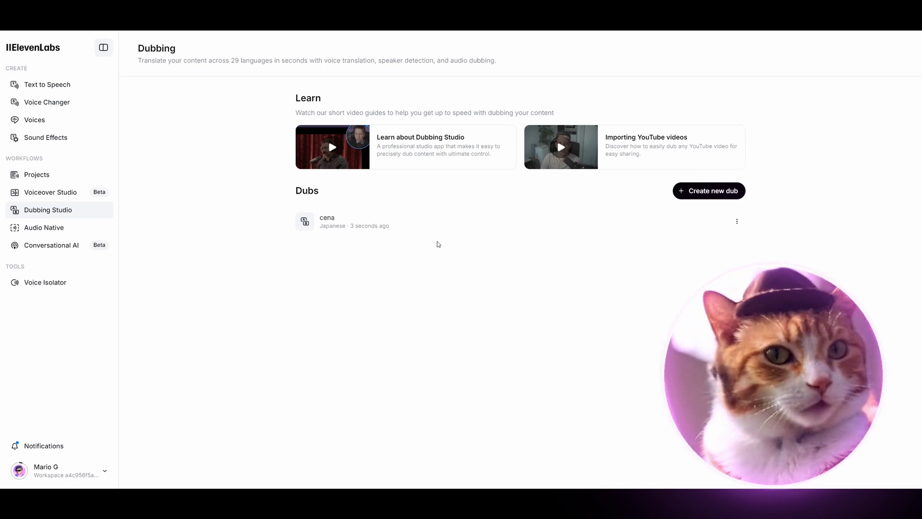
Open the cena dub and play the Japanese-dubbed video, briefly viewing it full screen
click(339, 224)
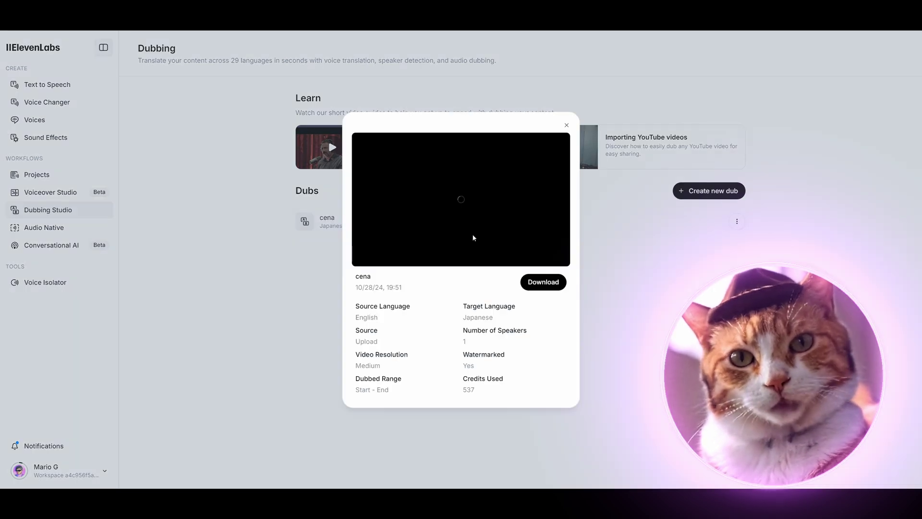
click(505, 227)
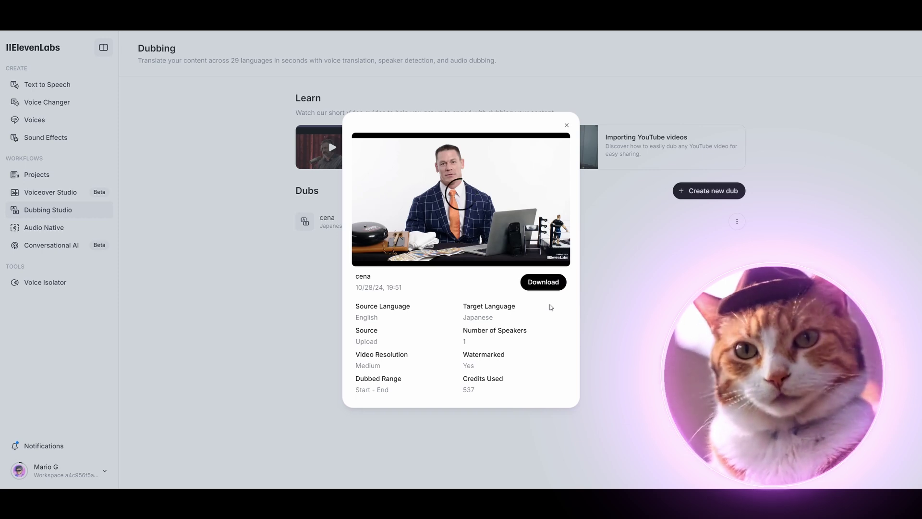
mouse_move(551, 250)
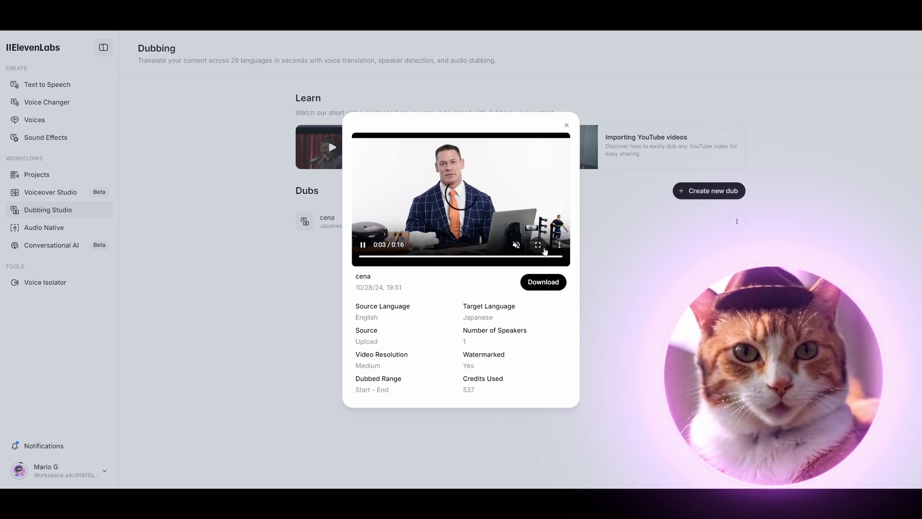
click(538, 245)
key(Escape)
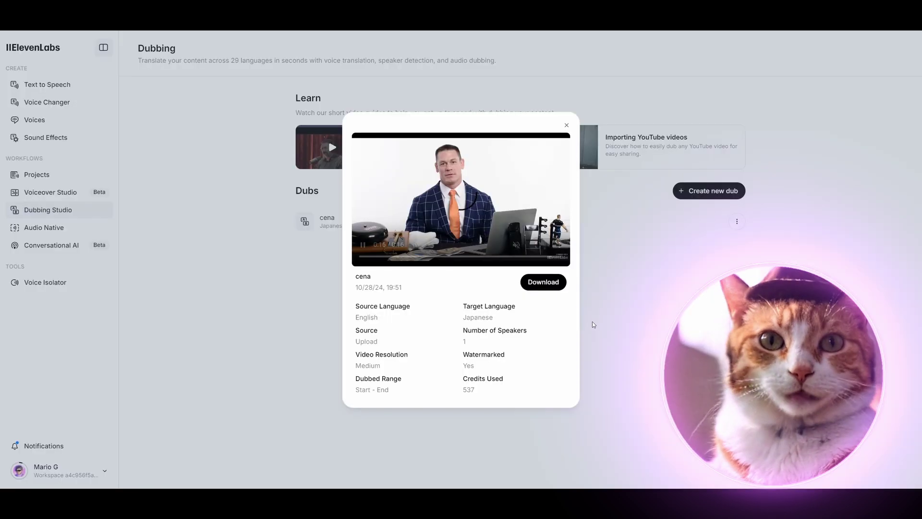
mouse_move(521, 215)
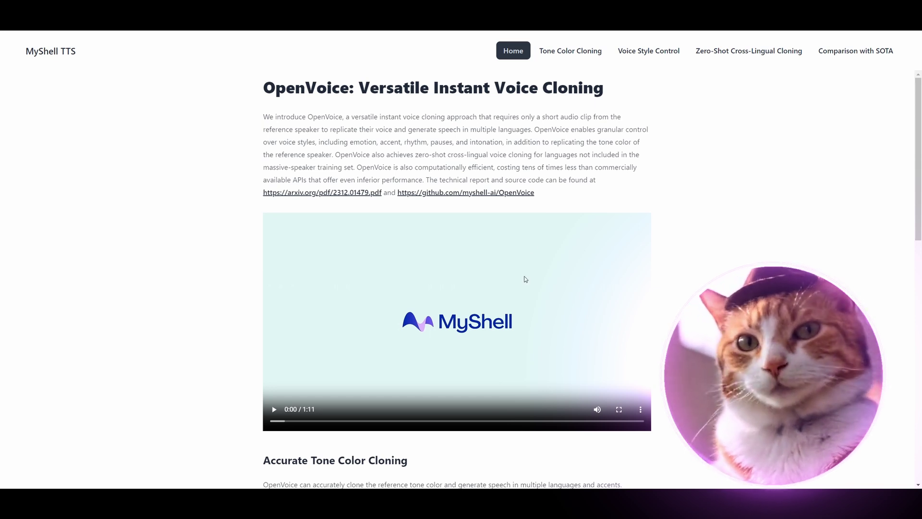
scroll(525, 279, down, 5)
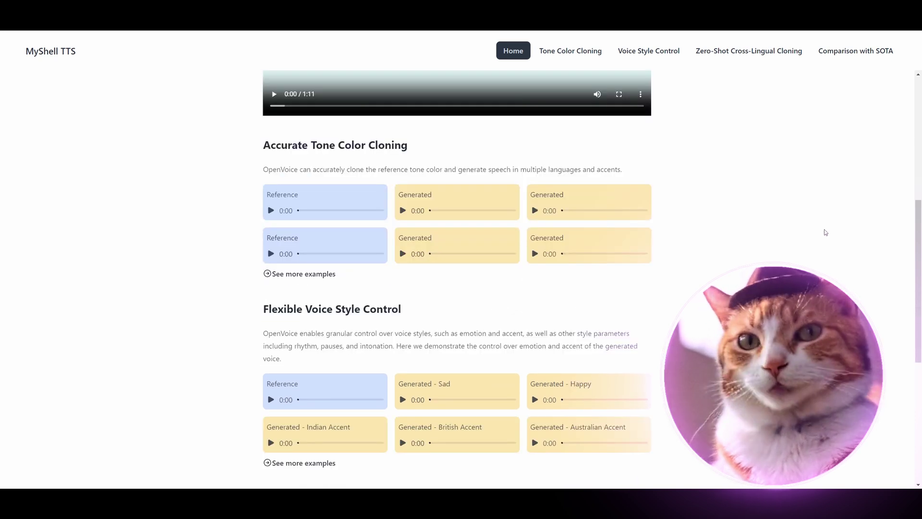
scroll(817, 230, down, 4)
scroll(793, 230, down, 2)
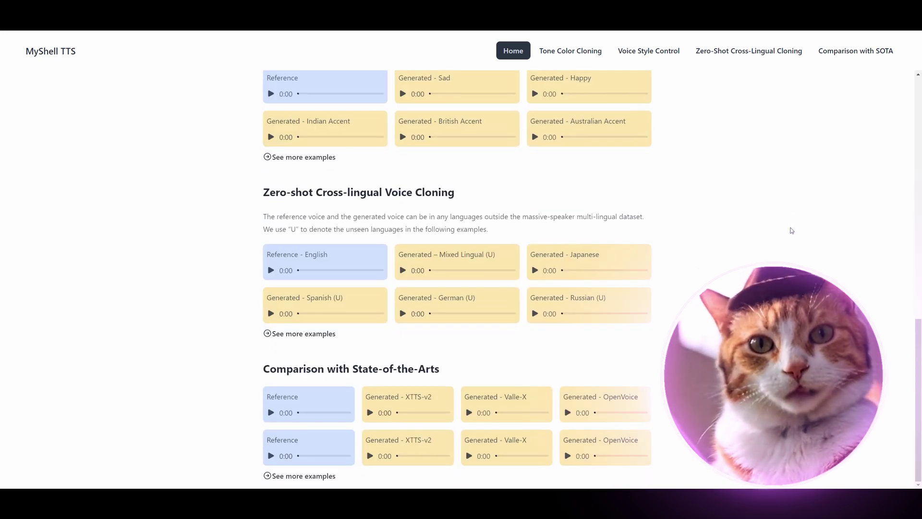
scroll(792, 230, up, 6)
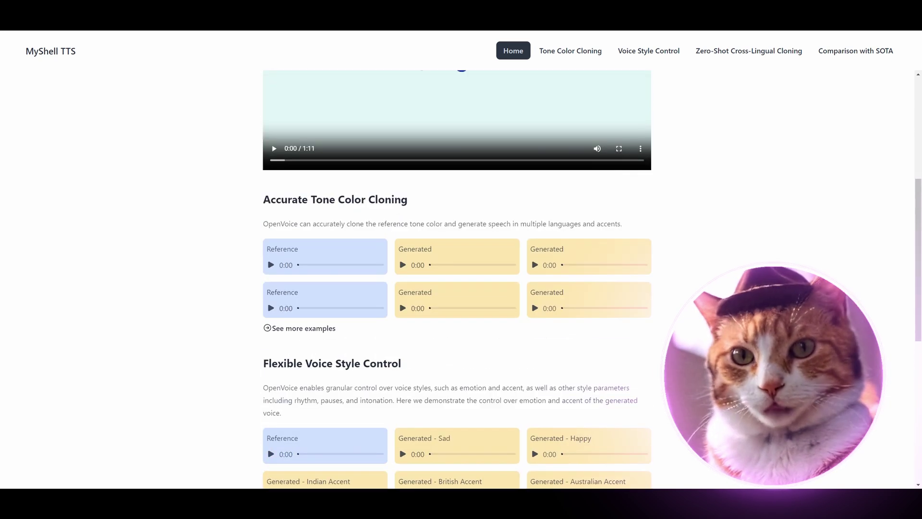
scroll(457, 279, up, 4)
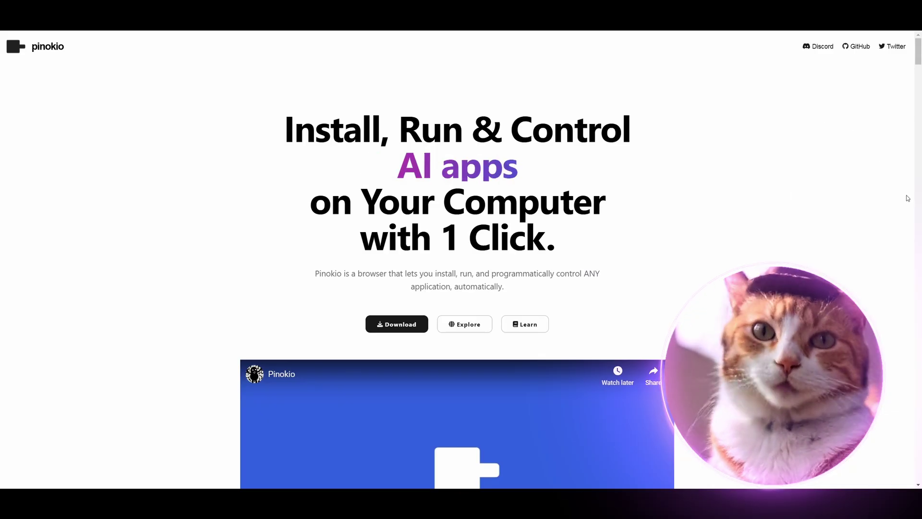
scroll(908, 198, down, 2)
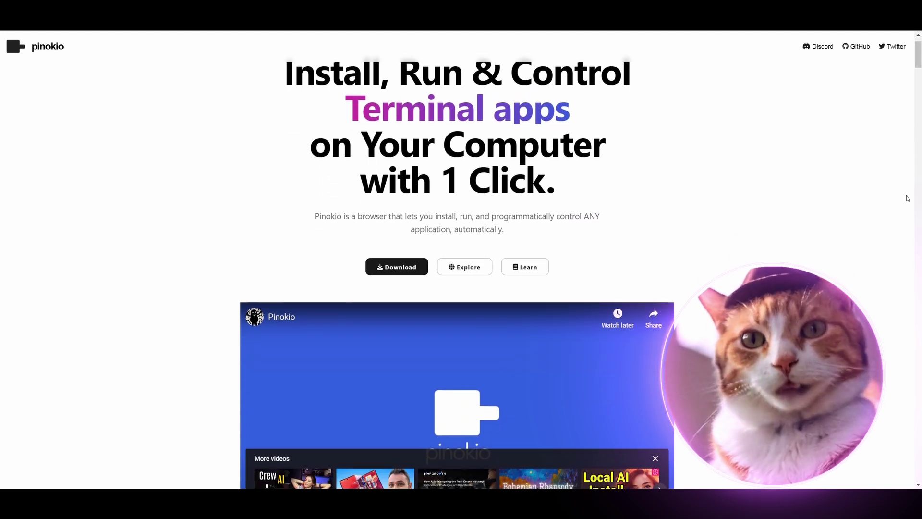
scroll(908, 198, down, 15)
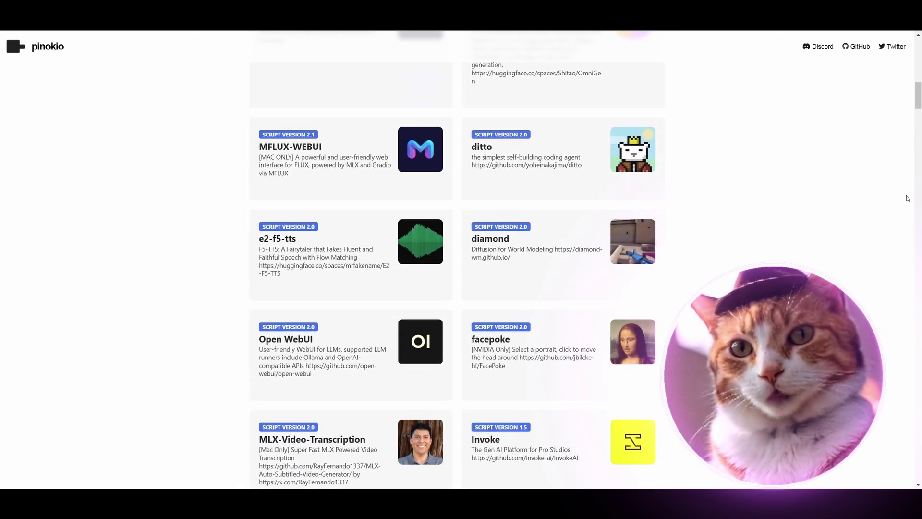
scroll(907, 198, down, 13)
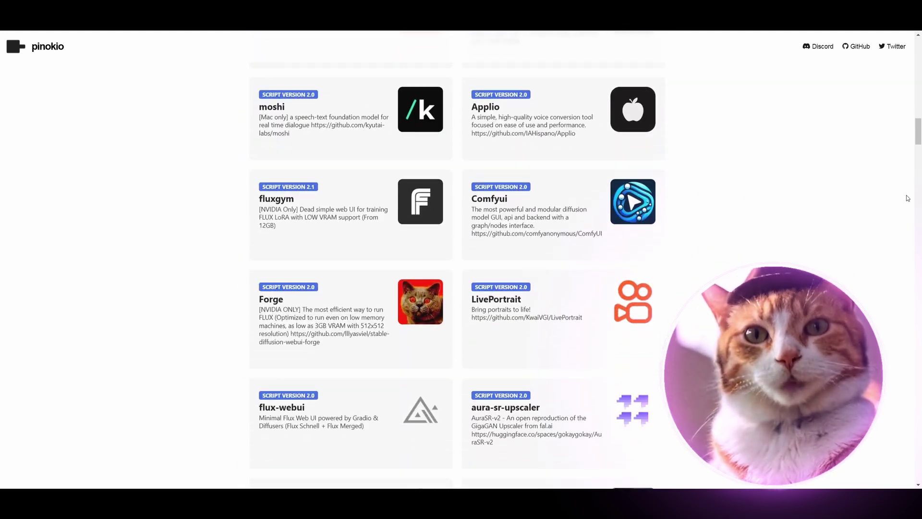
scroll(908, 198, down, 15)
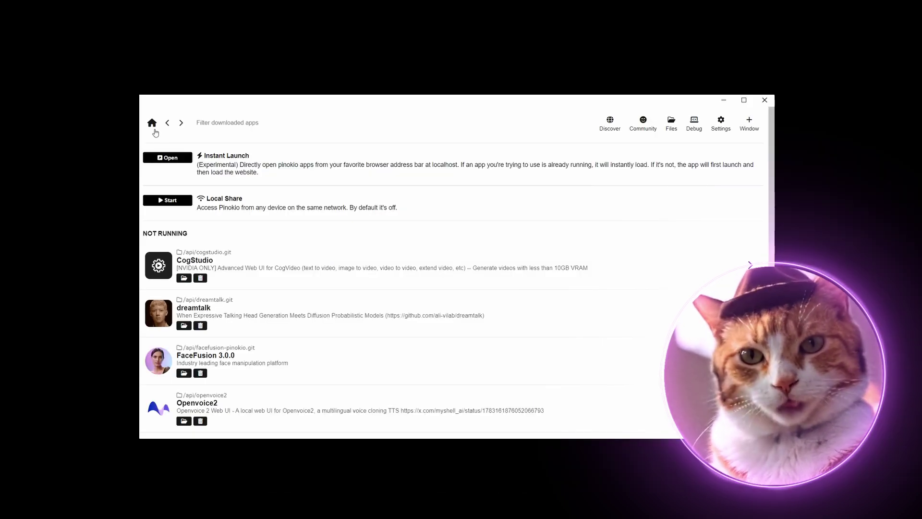
Search the verified scripts for 'open' and download the Openvoice2 script
click(610, 124)
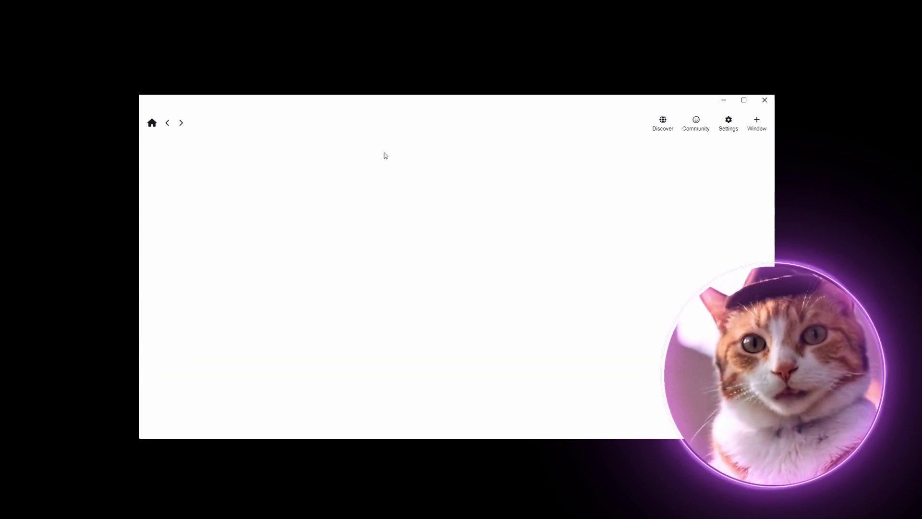
scroll(571, 249, down, 5)
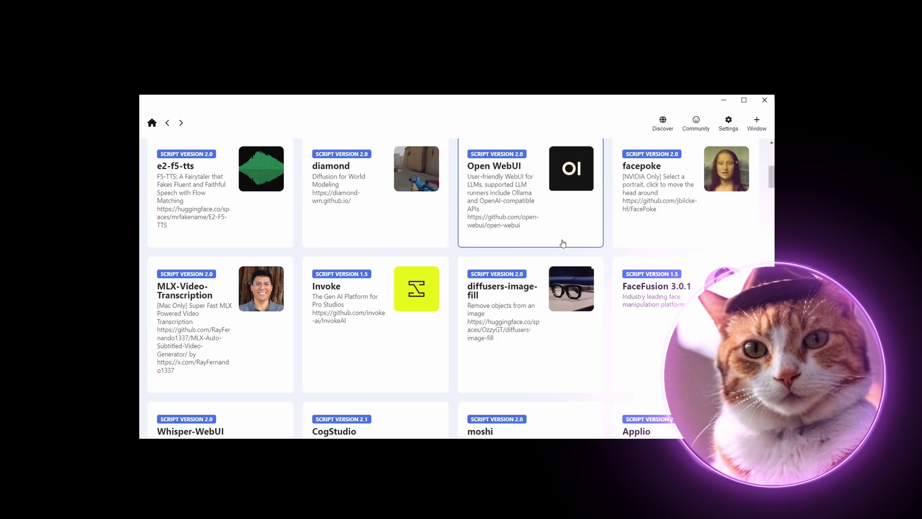
scroll(601, 264, up, 2)
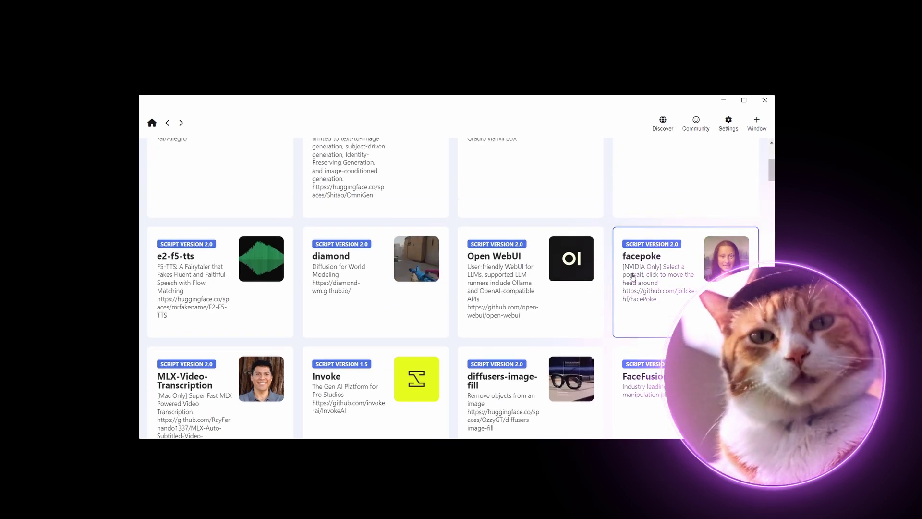
scroll(629, 275, down, 5)
scroll(480, 249, up, 8)
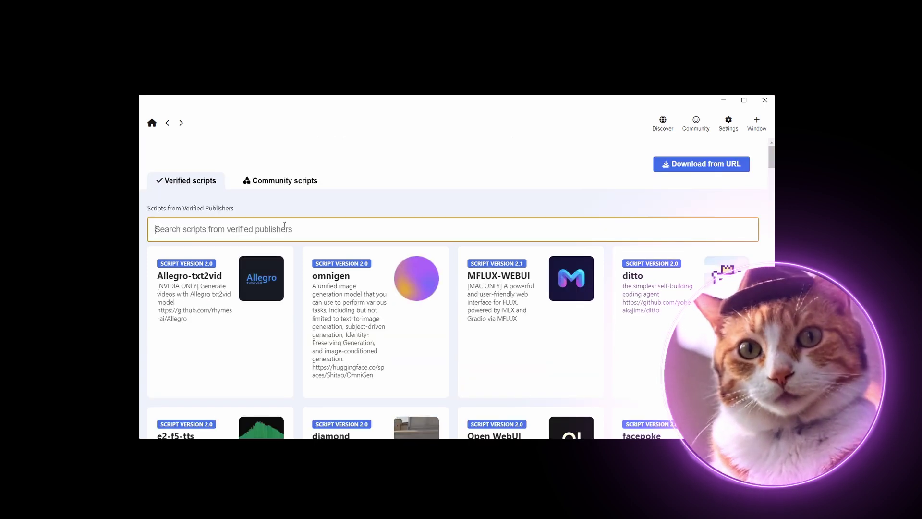
text(open)
scroll(230, 352, down, 2)
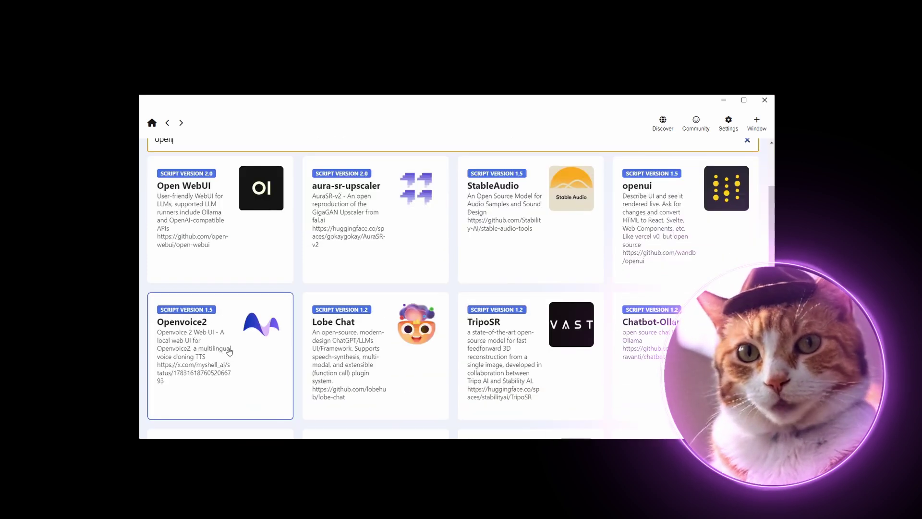
click(230, 352)
scroll(455, 236, down, 2)
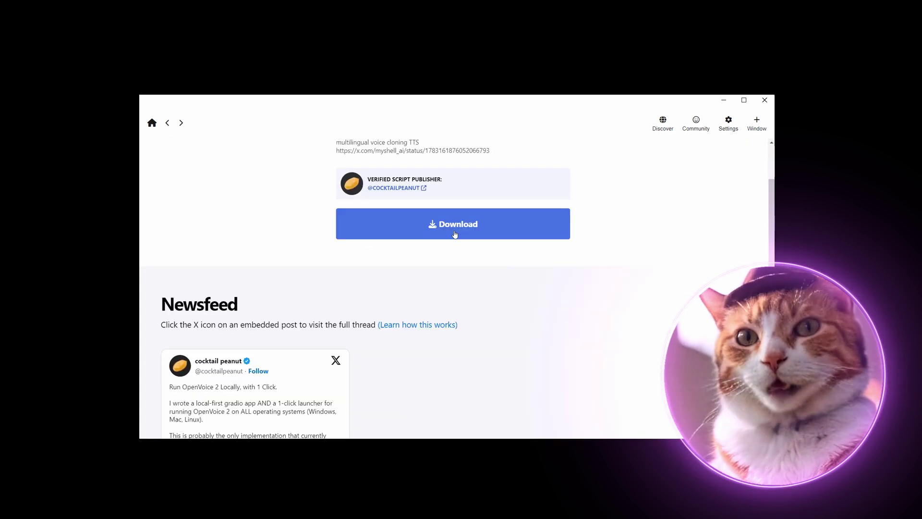
click(457, 234)
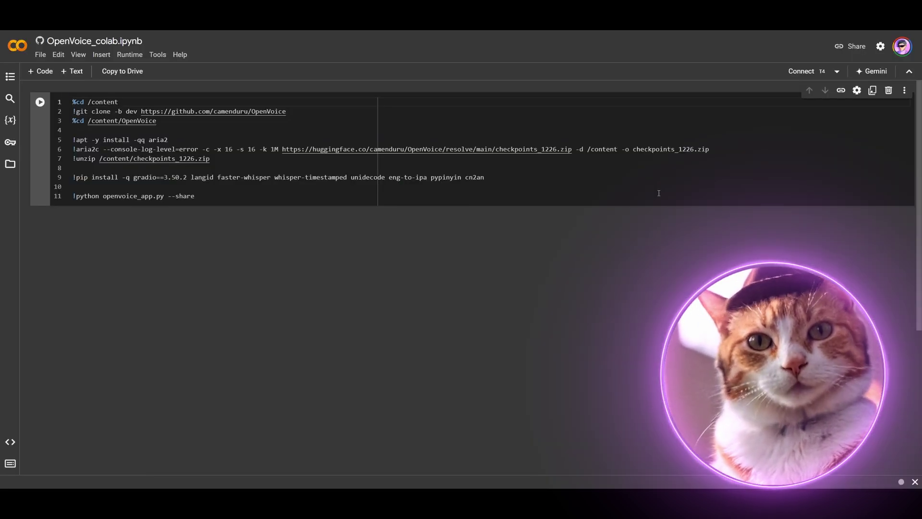
Run the OpenVoice setup cell, confirming Run anyway at the warning
click(680, 167)
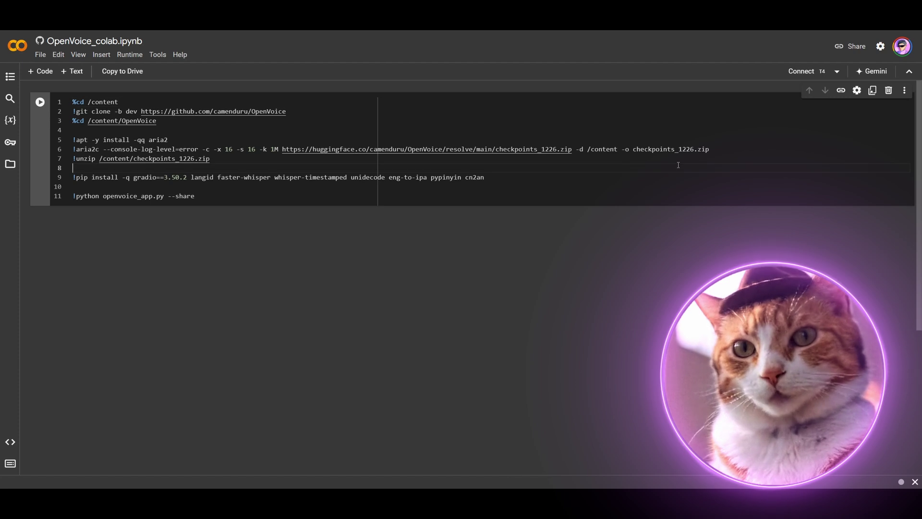
click(42, 105)
click(586, 303)
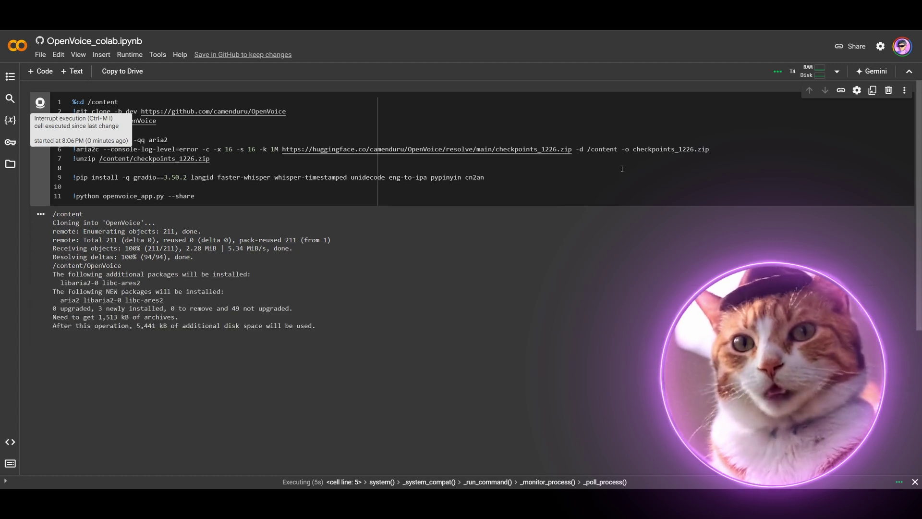
Verify the runtime type uses a T4 GPU, closing without changes
click(129, 55)
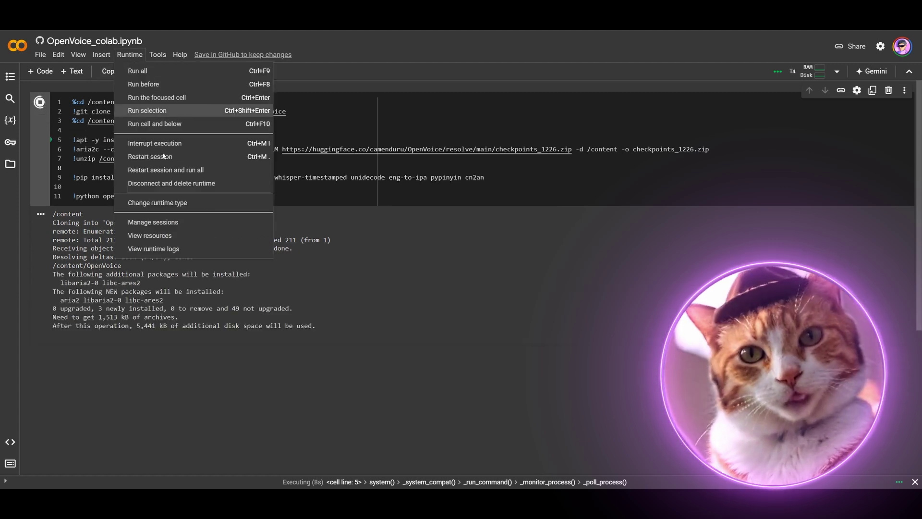
click(239, 202)
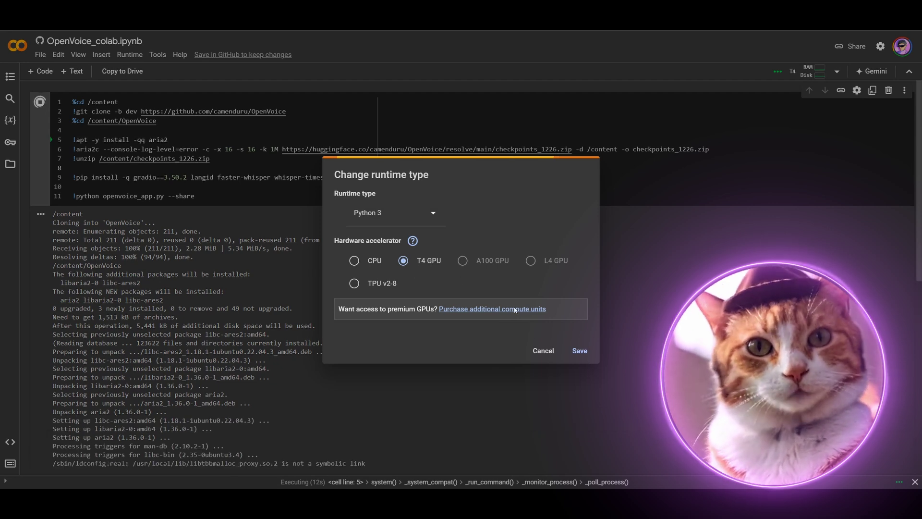
click(557, 346)
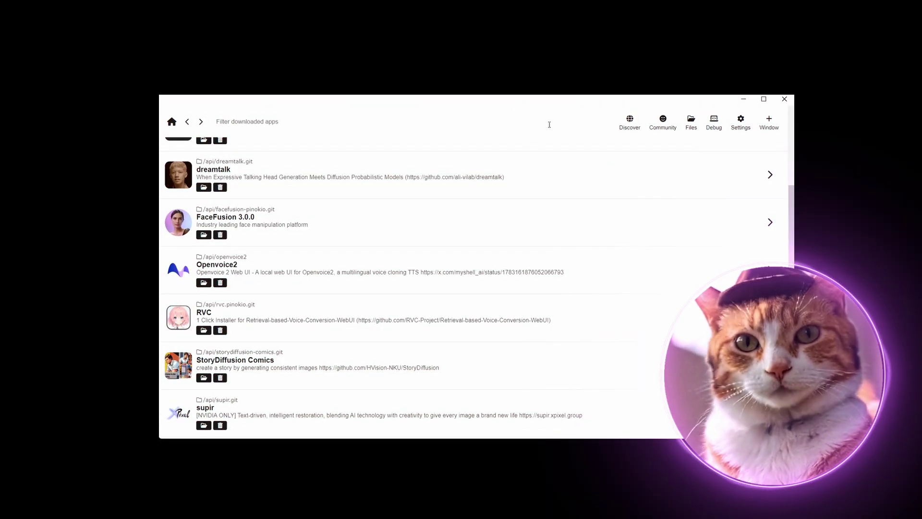
Open Openvoice2 from the downloaded apps and launch its Chinese version
scroll(370, 372, down, 1)
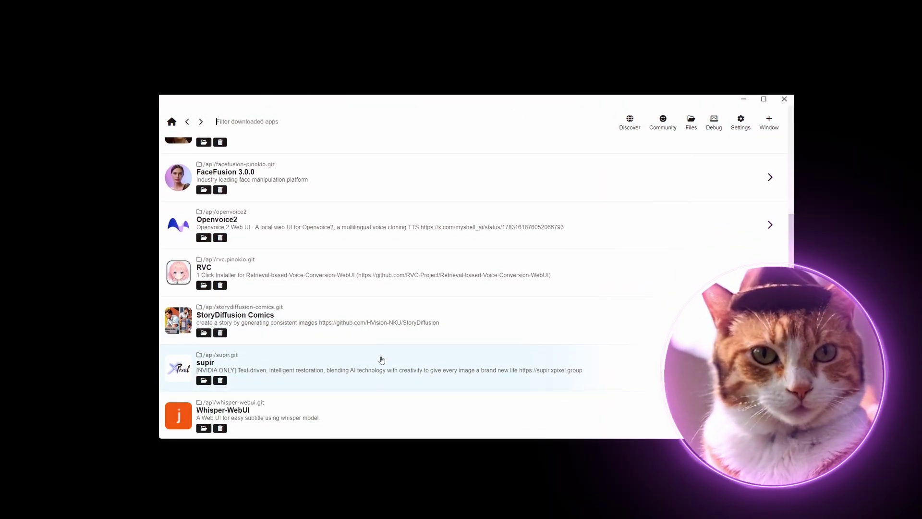
scroll(374, 360, up, 5)
scroll(332, 353, down, 2)
click(292, 329)
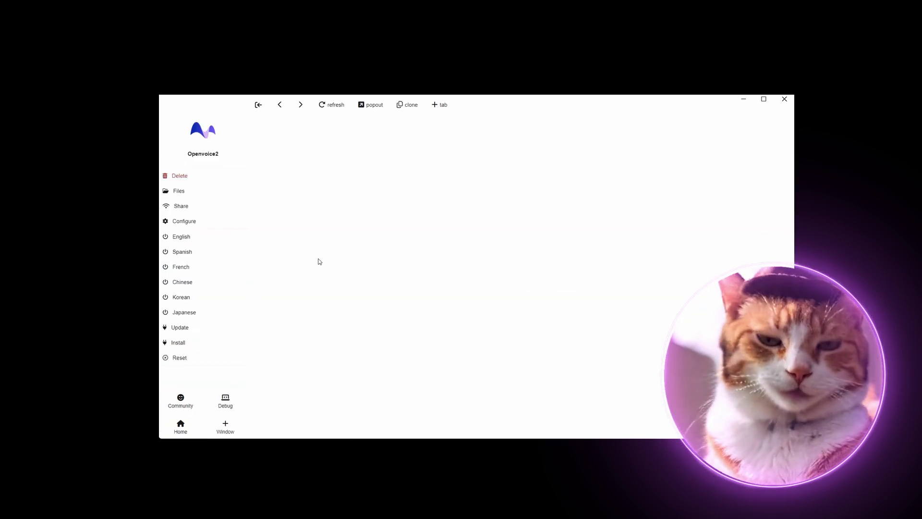
click(196, 282)
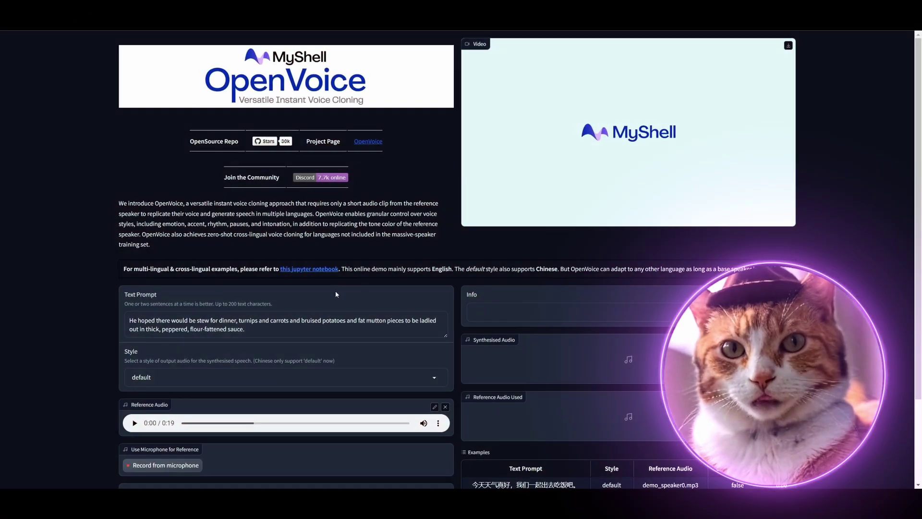
scroll(336, 291, down, 2)
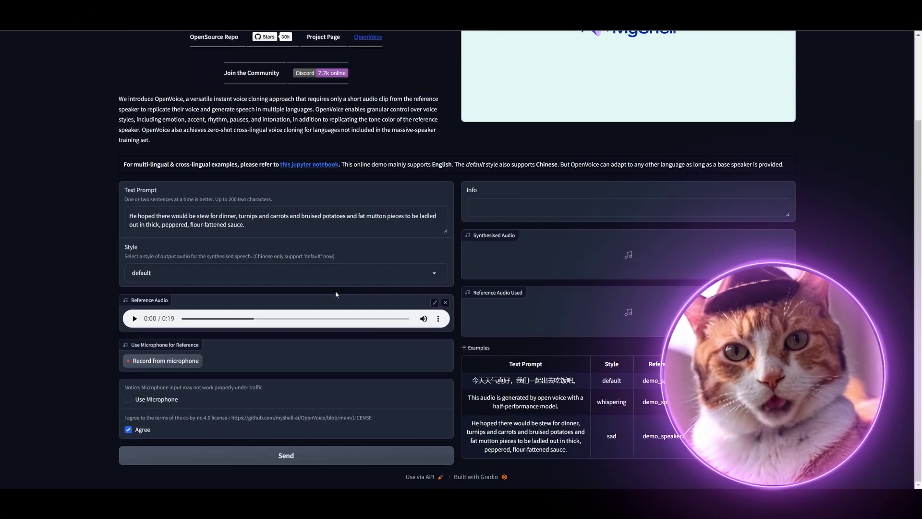
triple_click(267, 225)
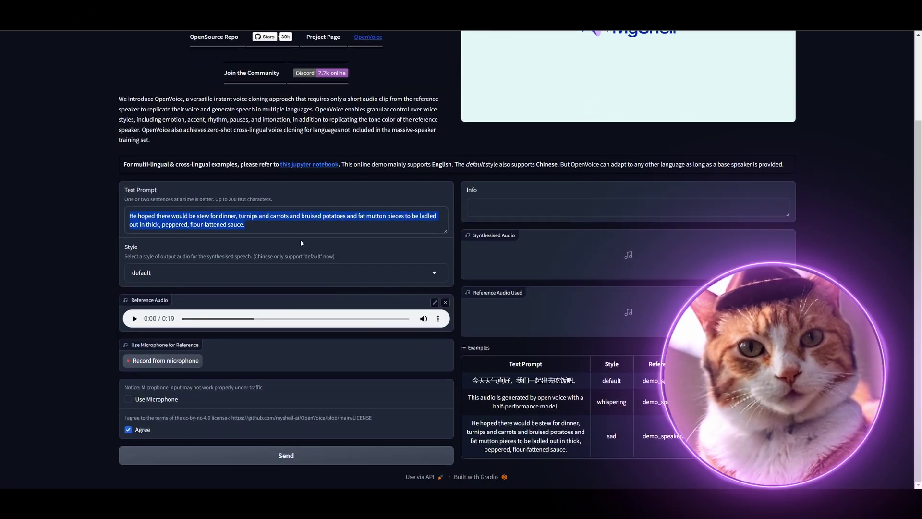
click(313, 274)
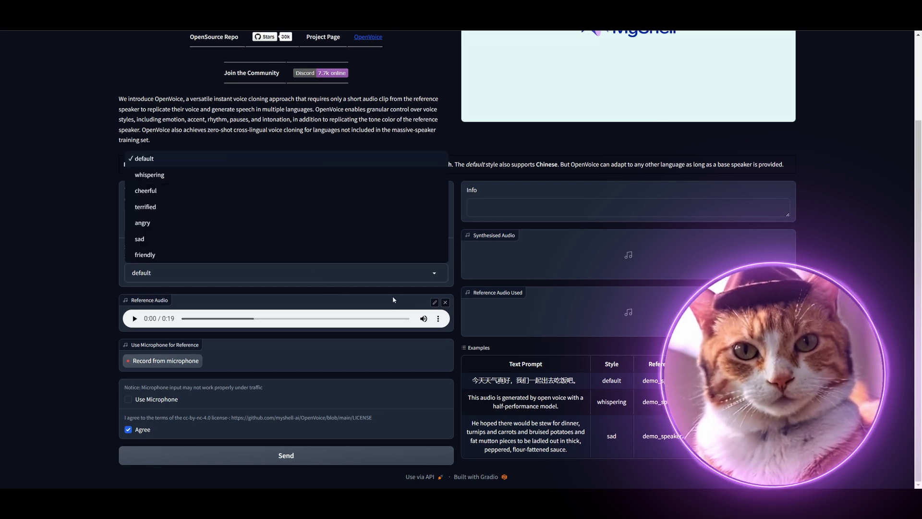
click(351, 273)
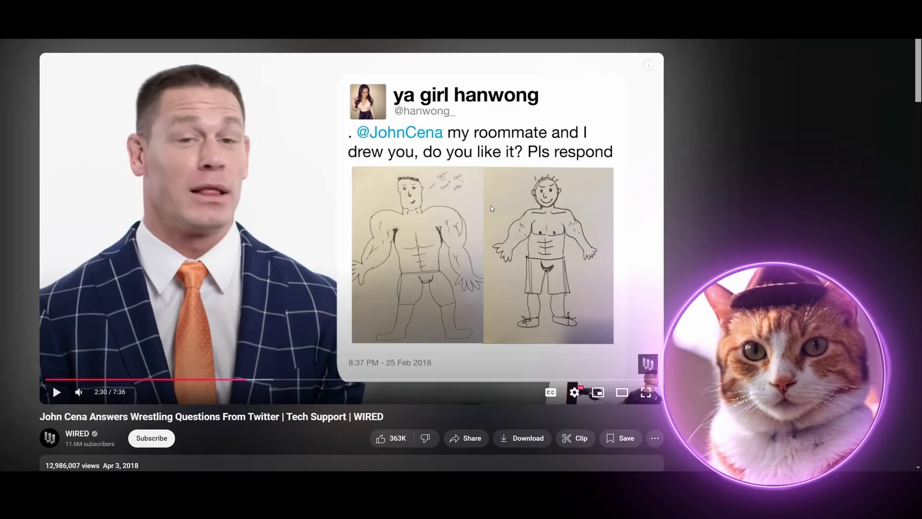
Show the John Cena Tech Support video's transcript below its description and scroll through it
scroll(449, 222, down, 5)
scroll(450, 222, up, 5)
scroll(449, 222, down, 5)
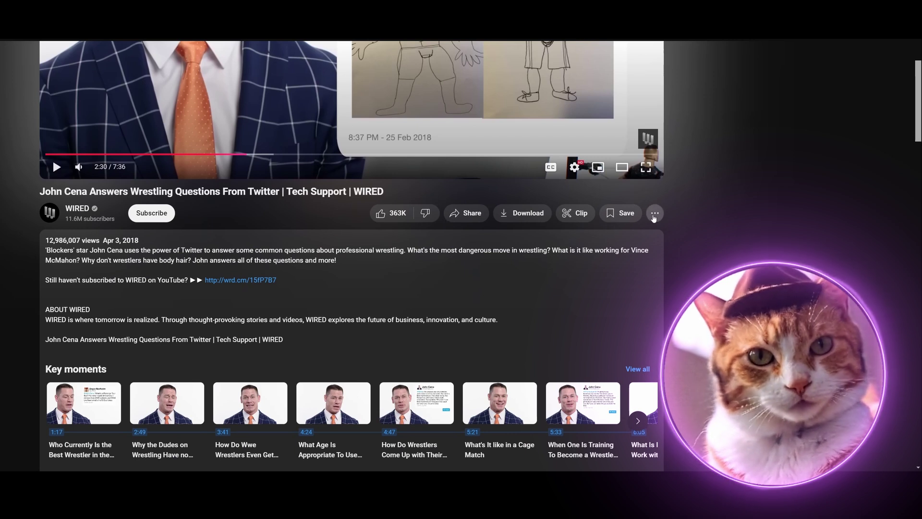
scroll(641, 235, down, 5)
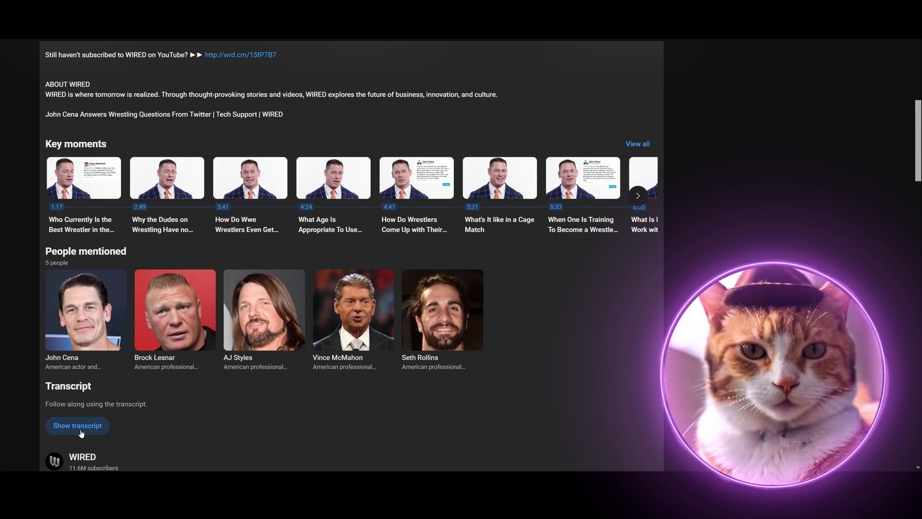
click(81, 431)
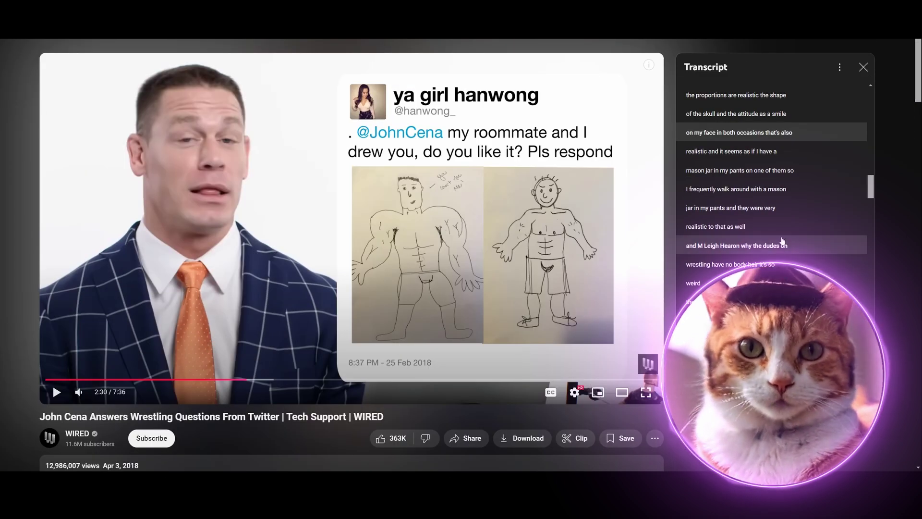
scroll(783, 240, down, 10)
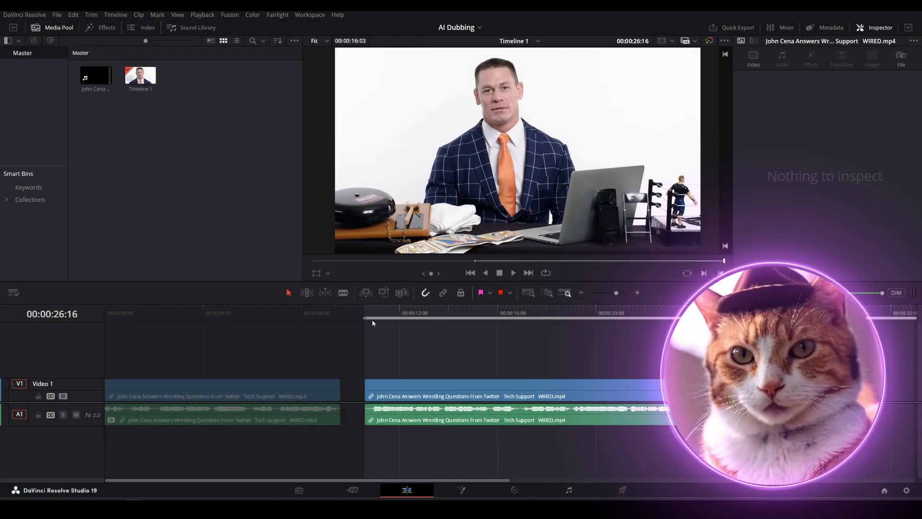
Put the playhead at 00:00:10:14, then review Render Settings on the Deliver page
click(366, 313)
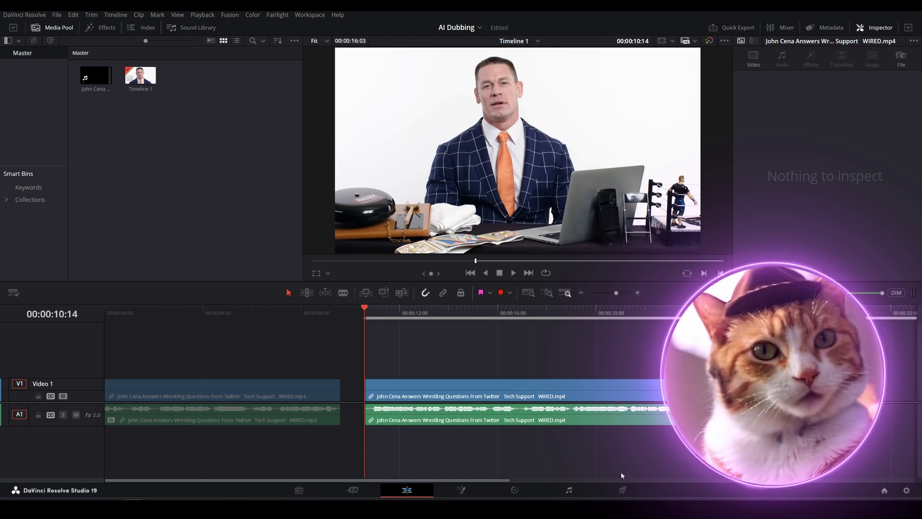
click(623, 490)
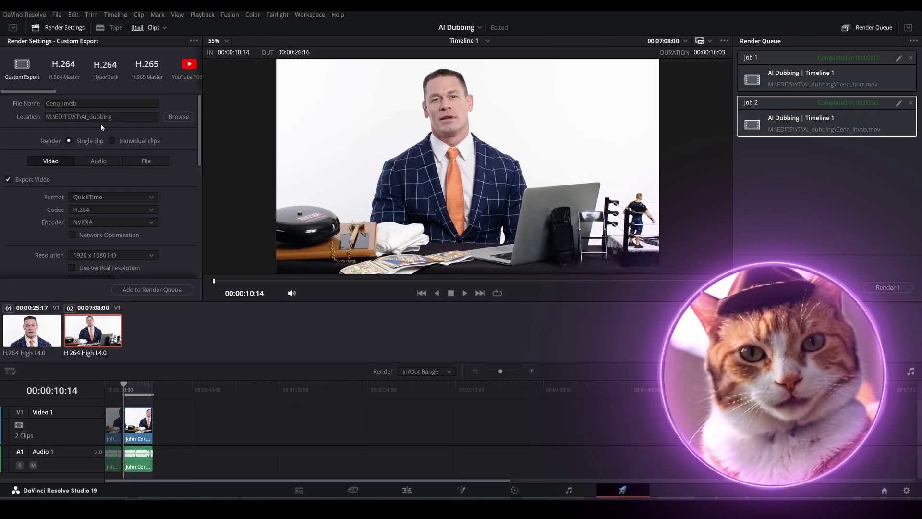
scroll(125, 140, down, 8)
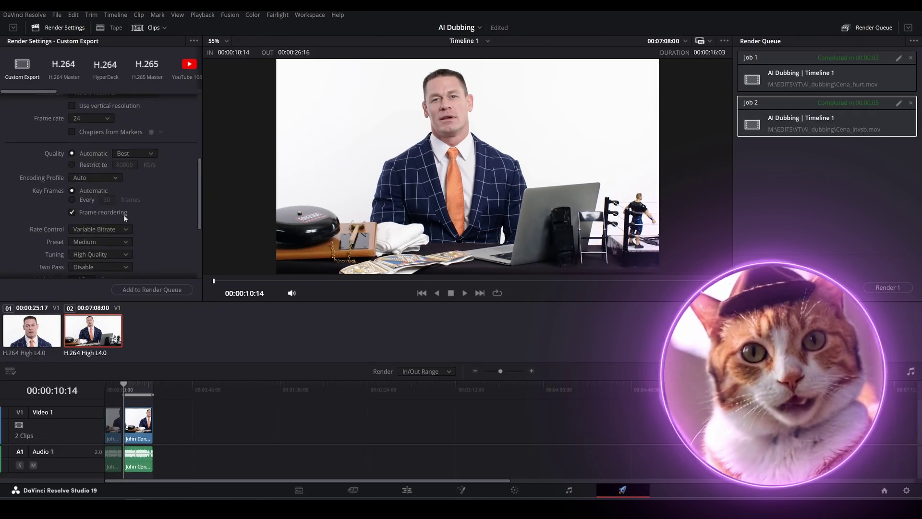
scroll(145, 189, up, 10)
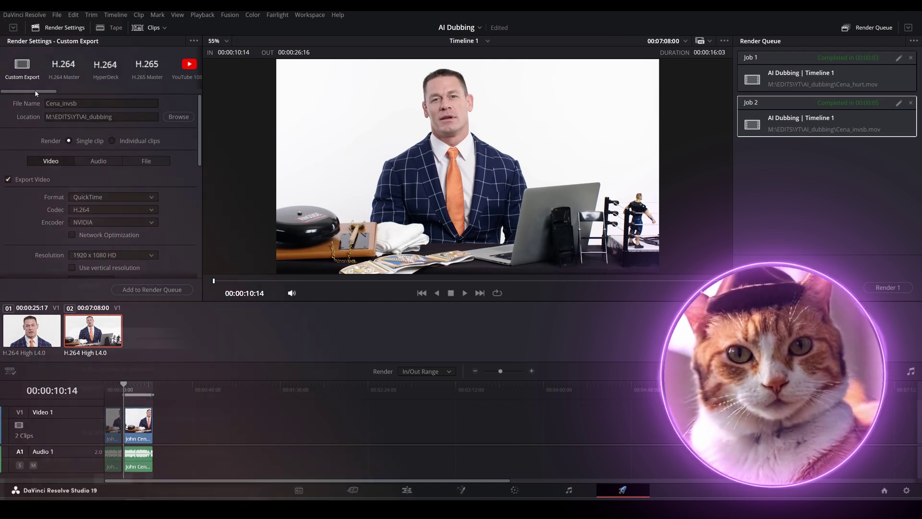
scroll(122, 77, right, 5)
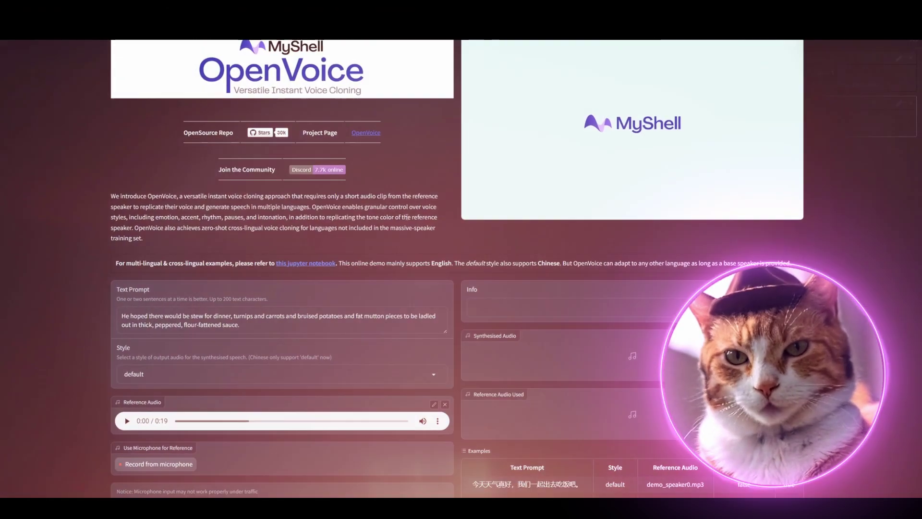
scroll(348, 206, down, 3)
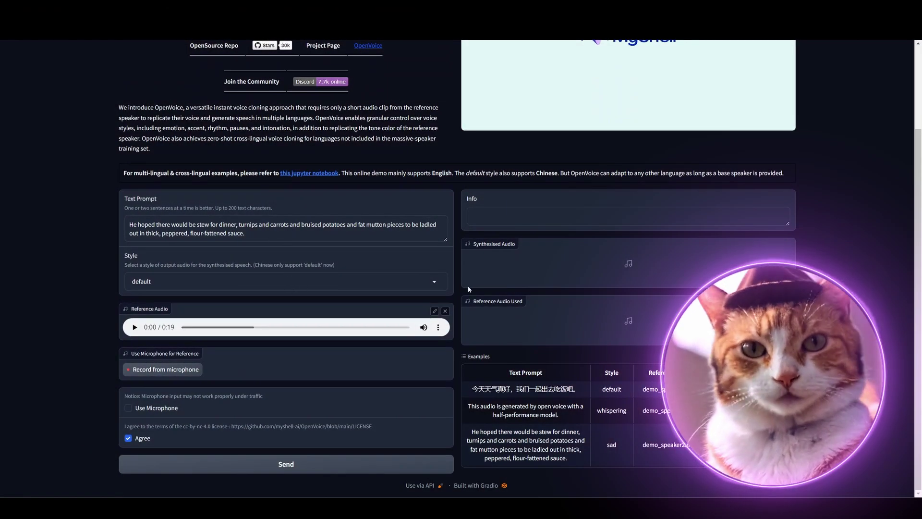
Remove the old reference clip and fill the prompt with the Chinese example sentence
click(445, 311)
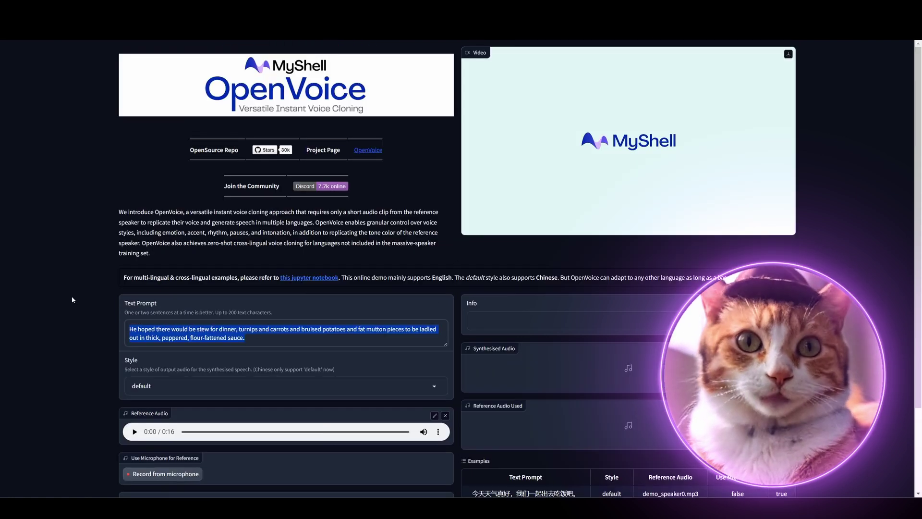
scroll(614, 278, down, 3)
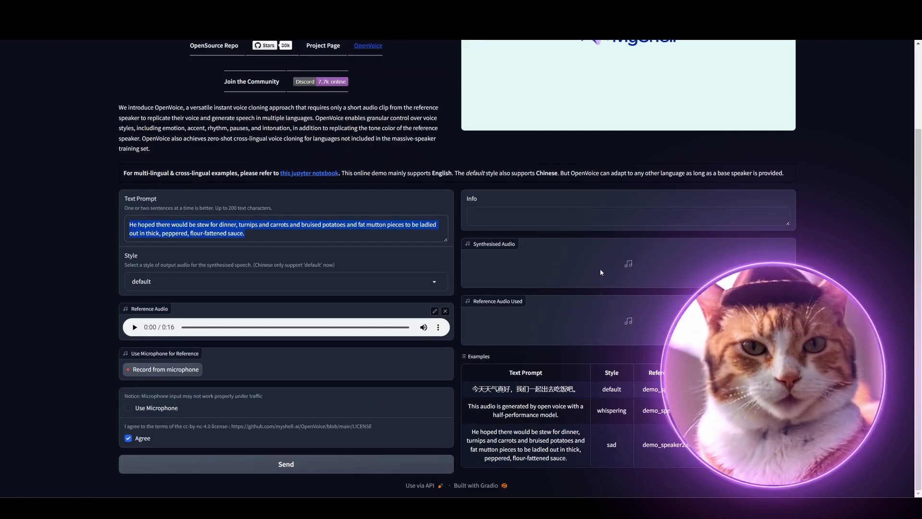
double_click(473, 387)
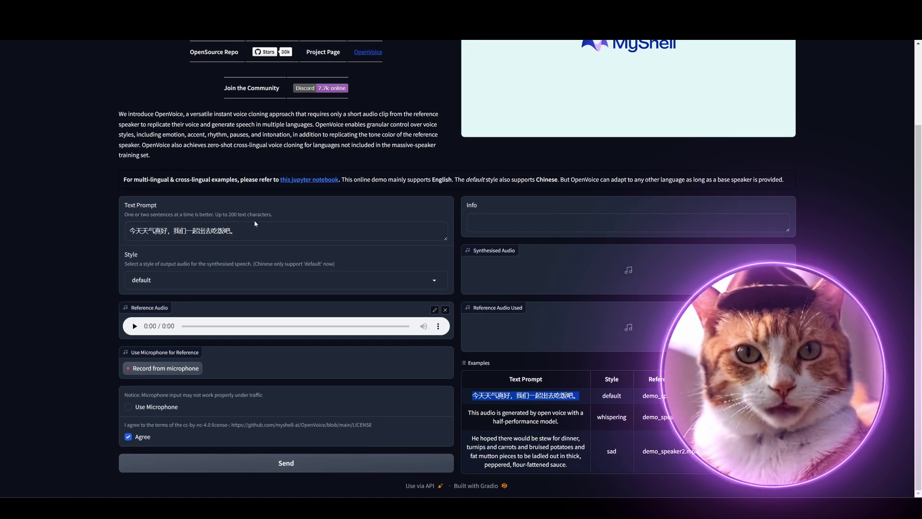
drag(243, 231, 21, 229)
click(360, 235)
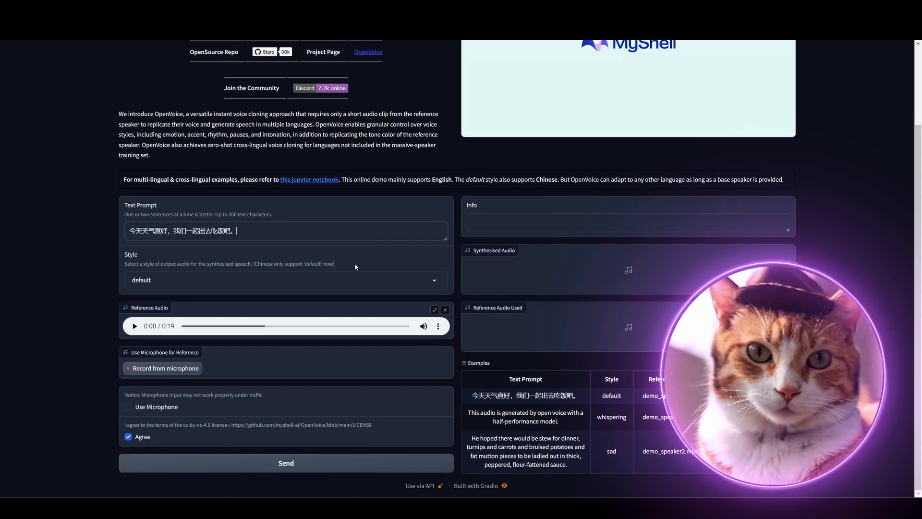
Keep the default speech style and generate the cloned Chinese speech
click(280, 279)
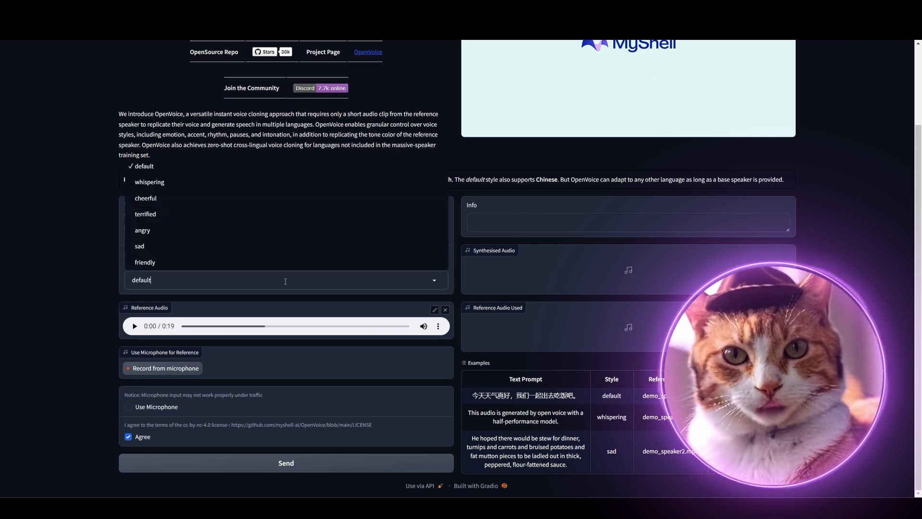
key(Escape)
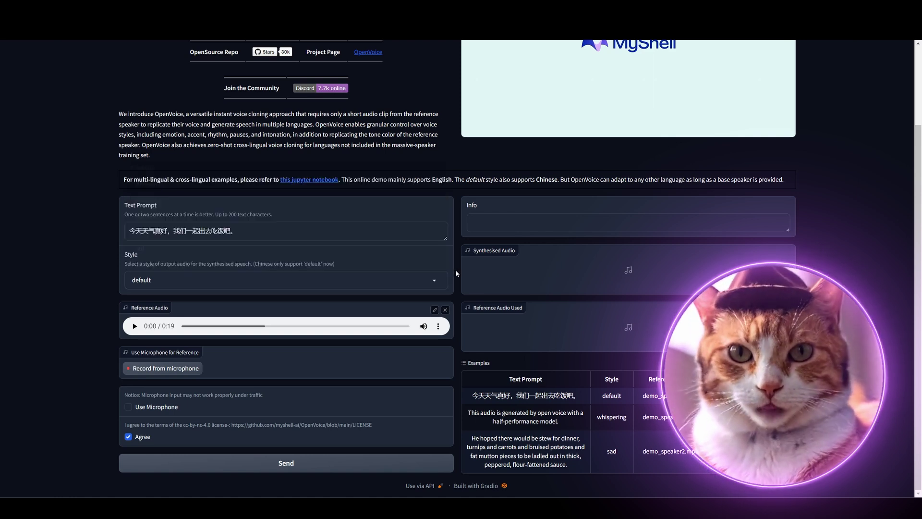
click(371, 280)
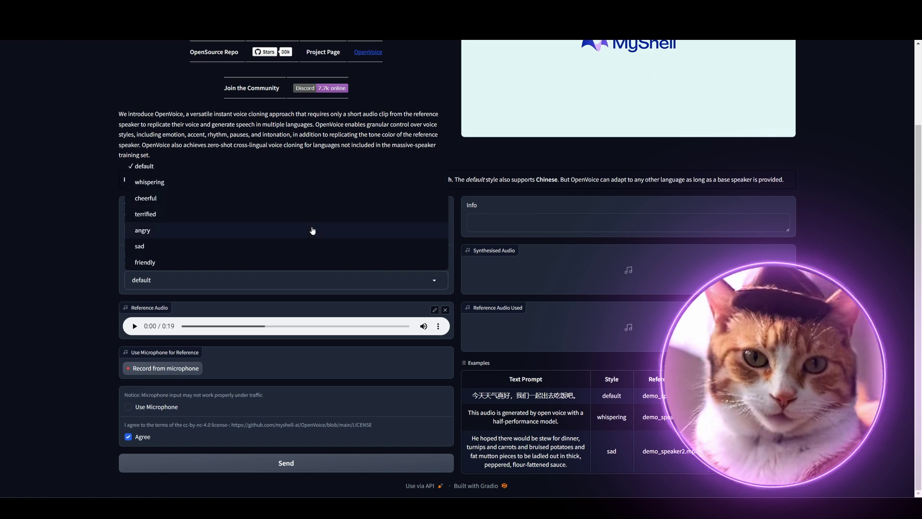
click(456, 264)
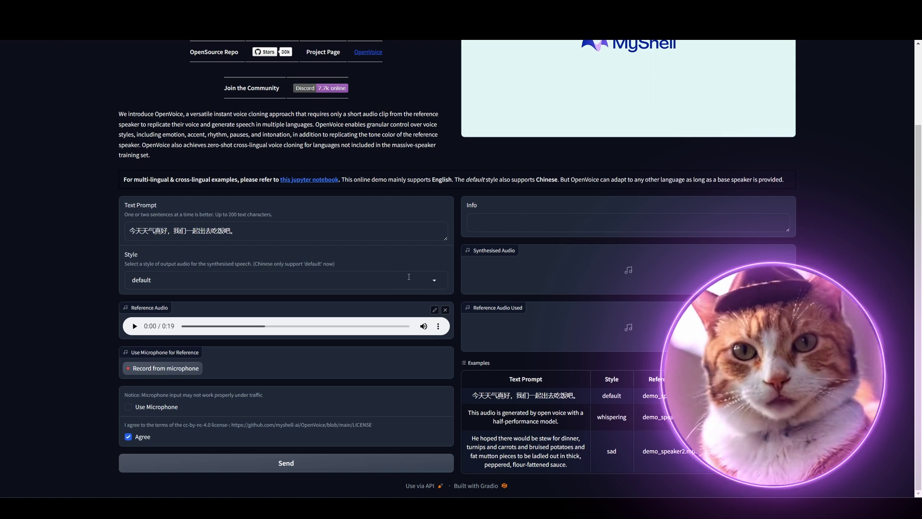
click(319, 464)
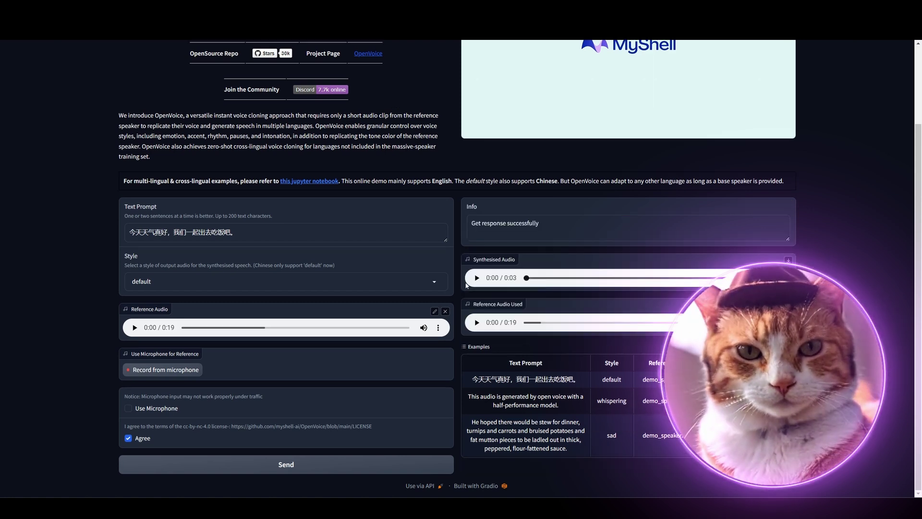
Play the 0:03 synthesised Chinese clip spoken in the cloned voice
click(476, 282)
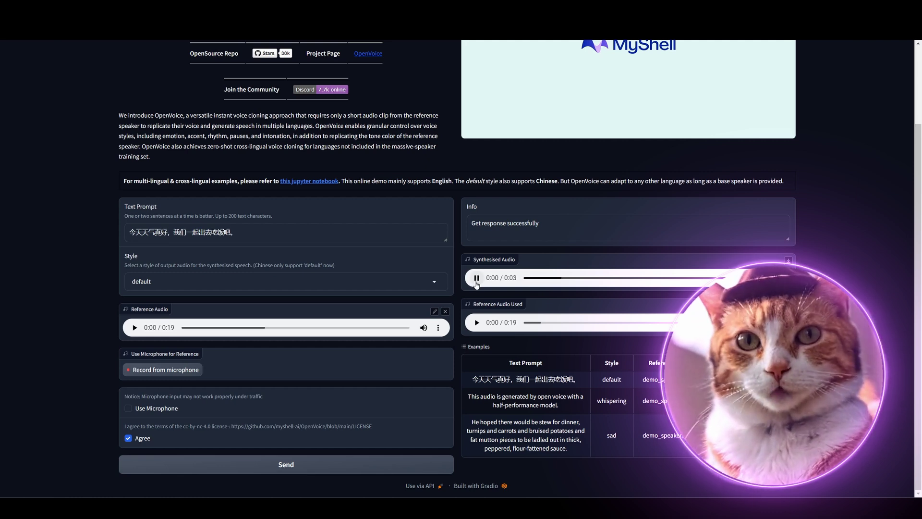